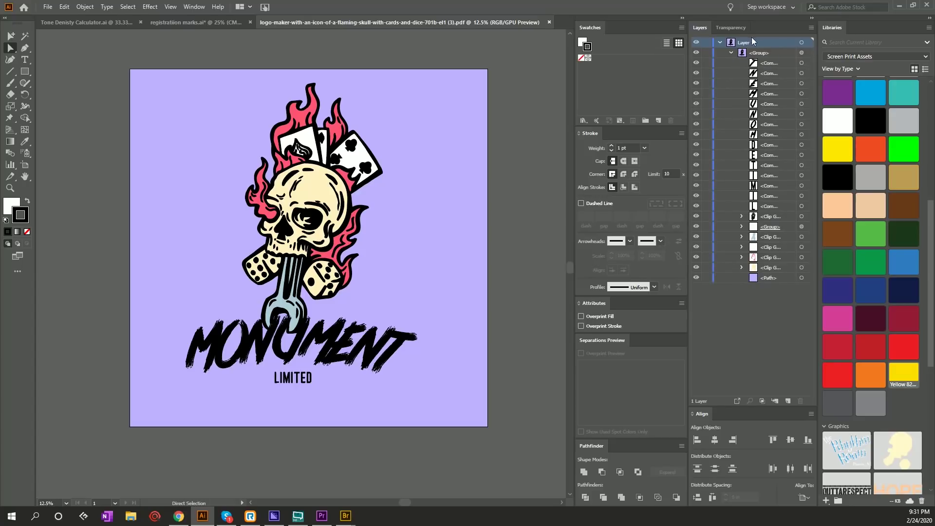
Copy all the Layer 1 skull artwork into Layer 4 of the registration marks document and scale it down to fit the artboard
left_click(809, 43)
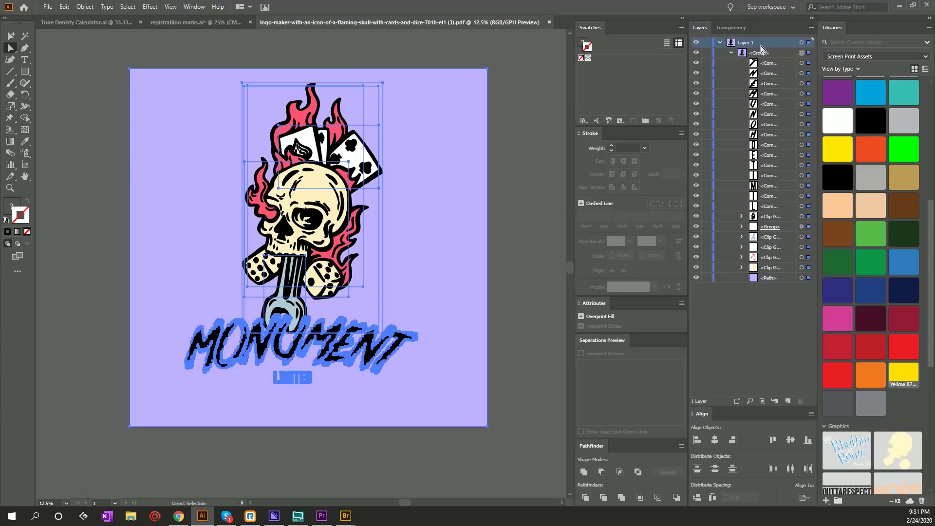
left_click(205, 22)
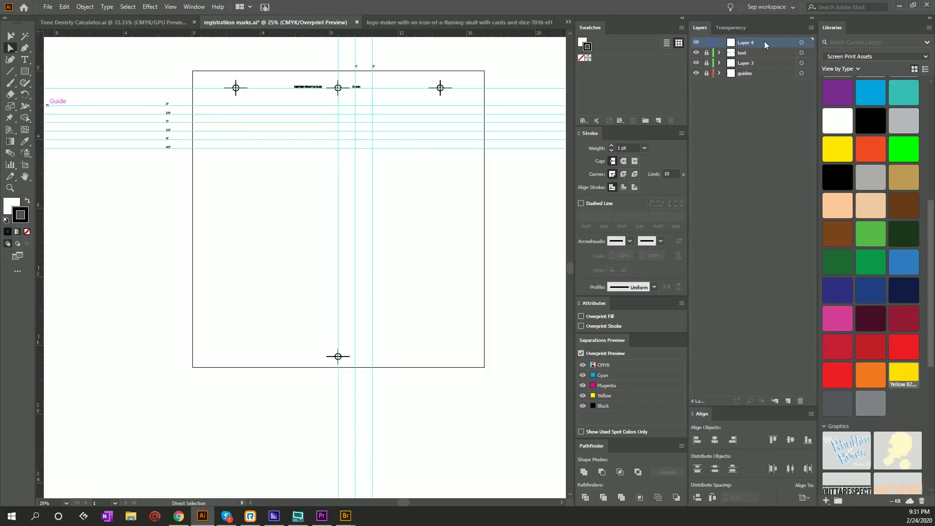
left_click(469, 26)
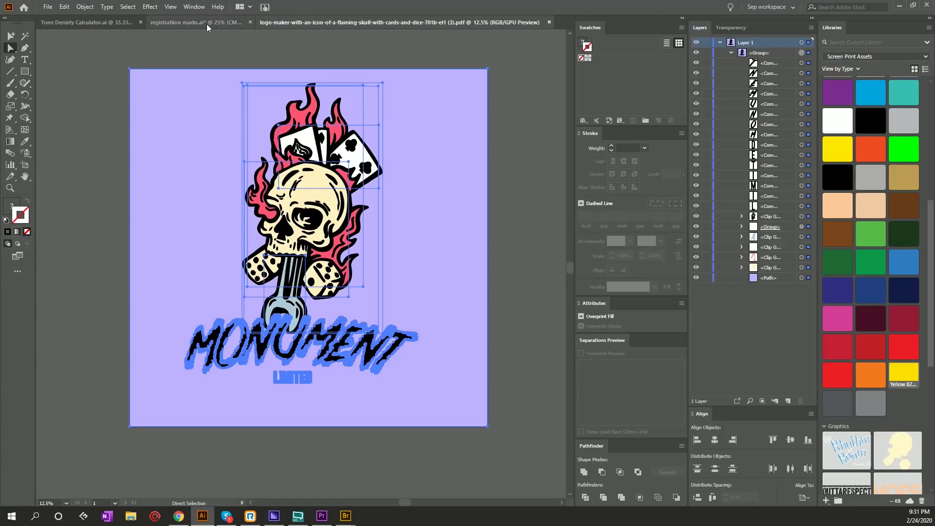
left_click(207, 25)
key("v")
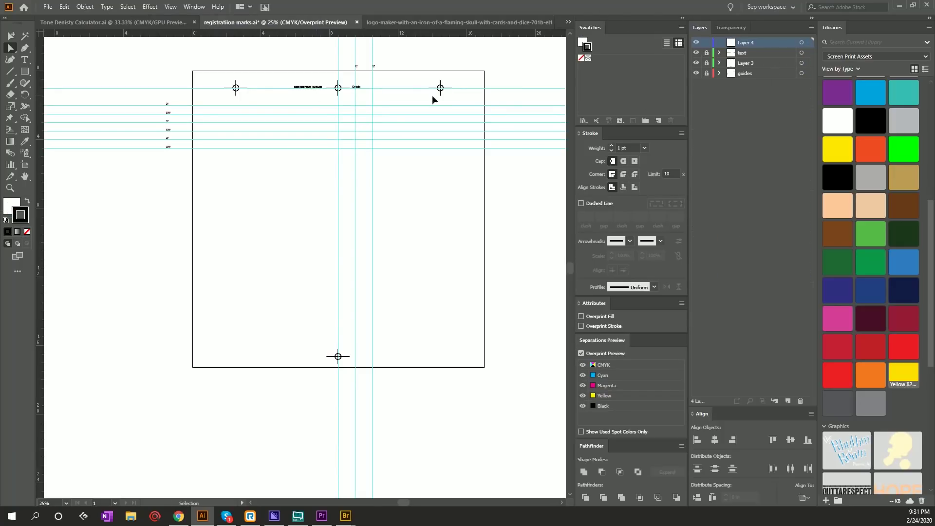
key("ctrl+v")
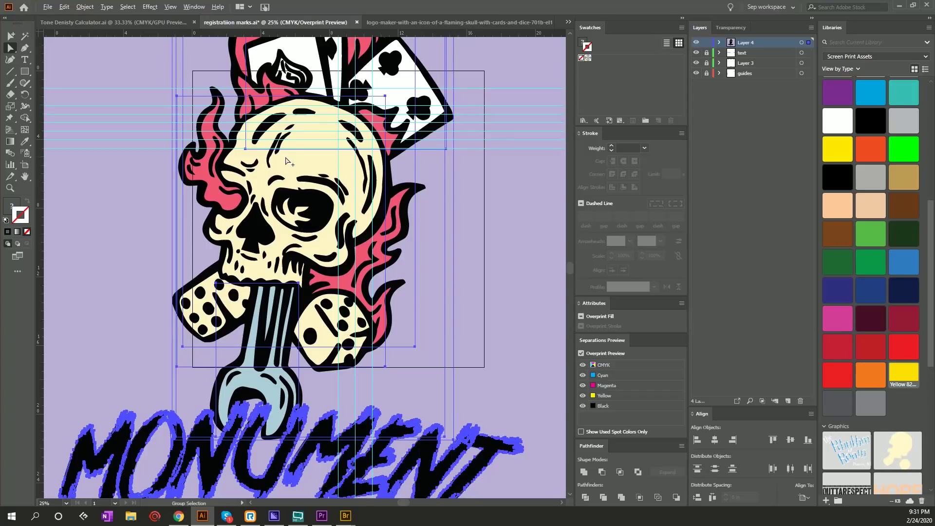
key("ctrl+minus")
key("ctrl+minus")
key("ctrl+minus")
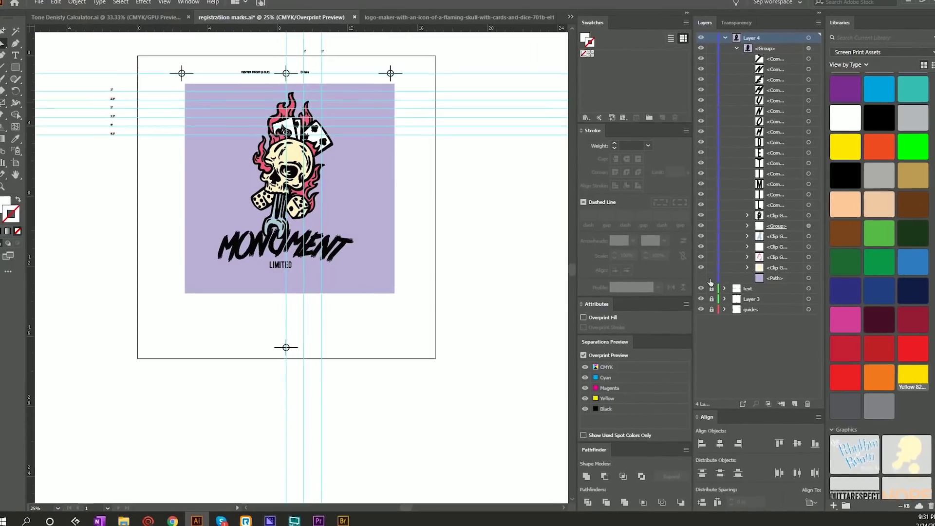
Delete the lavender background path from the pasted artwork's group in Layer 4
left_click(700, 274)
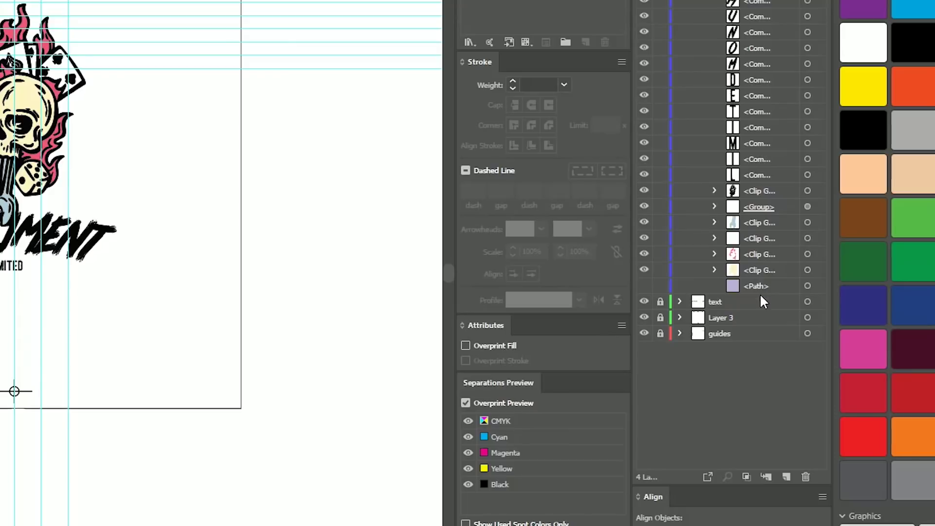
left_click(769, 277)
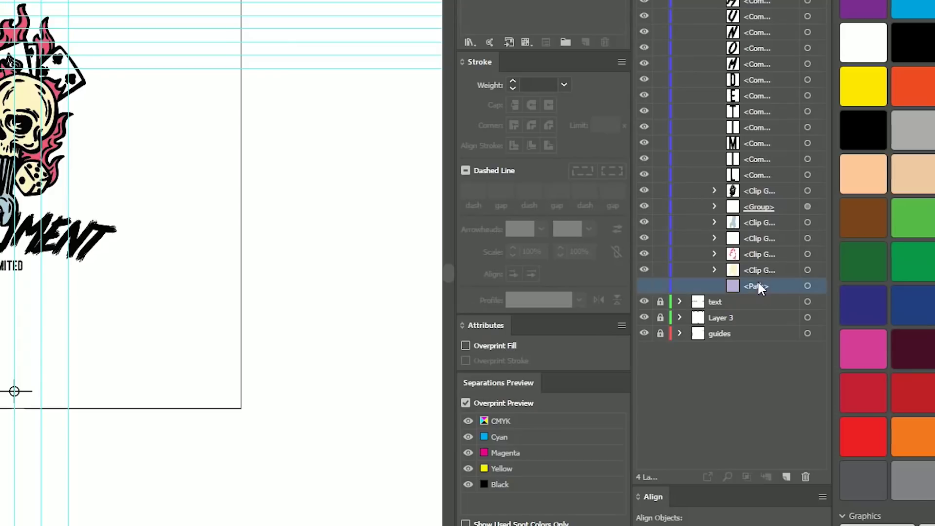
left_click(800, 400)
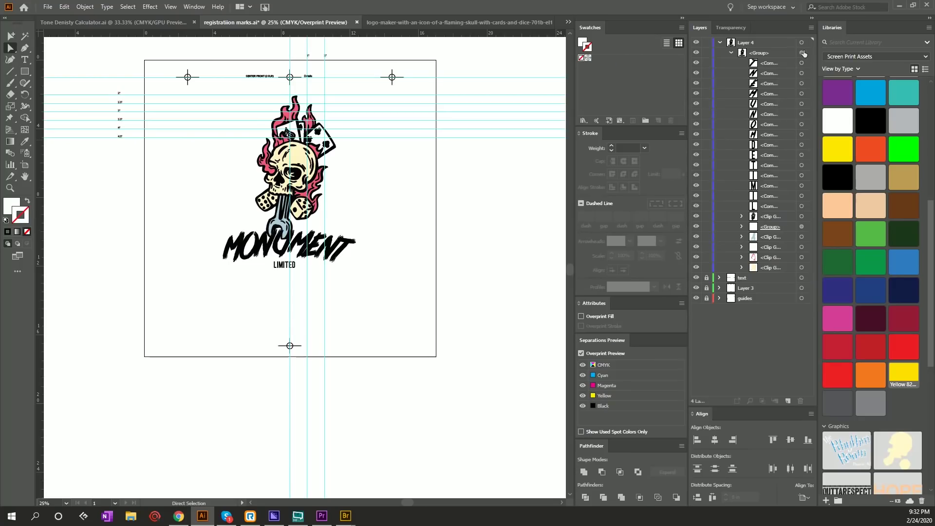
Enlarge the skull group to about 10.4 in wide by 13.5 in high, keeping it between the registration marks
left_click(801, 52)
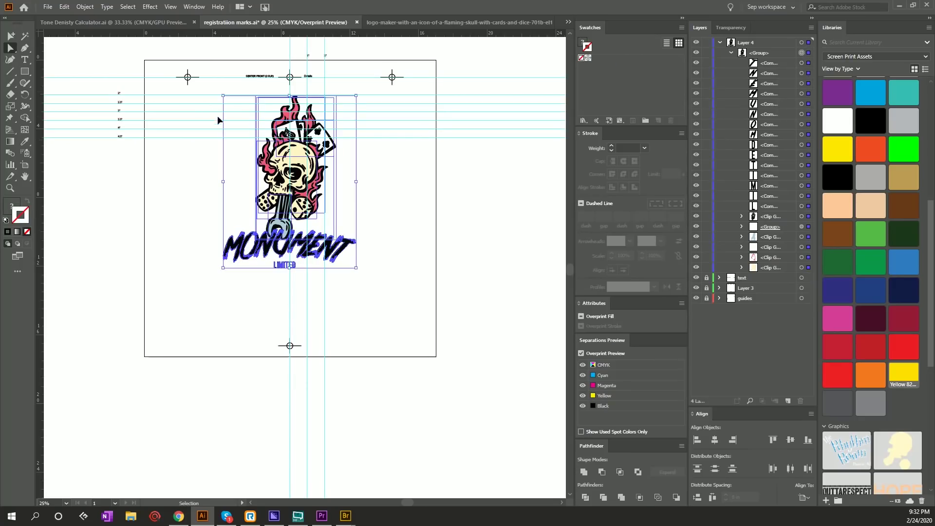
left_click_drag(217, 89, 206, 88)
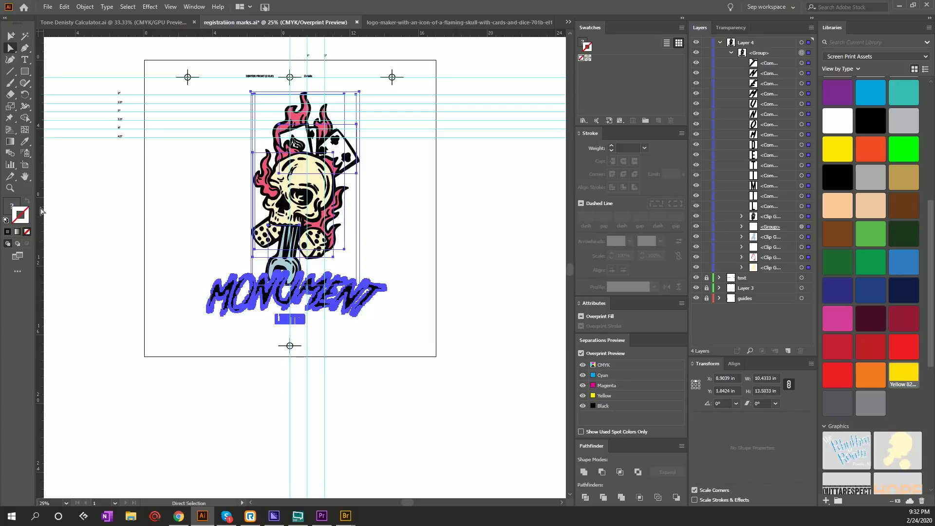
left_click(195, 201)
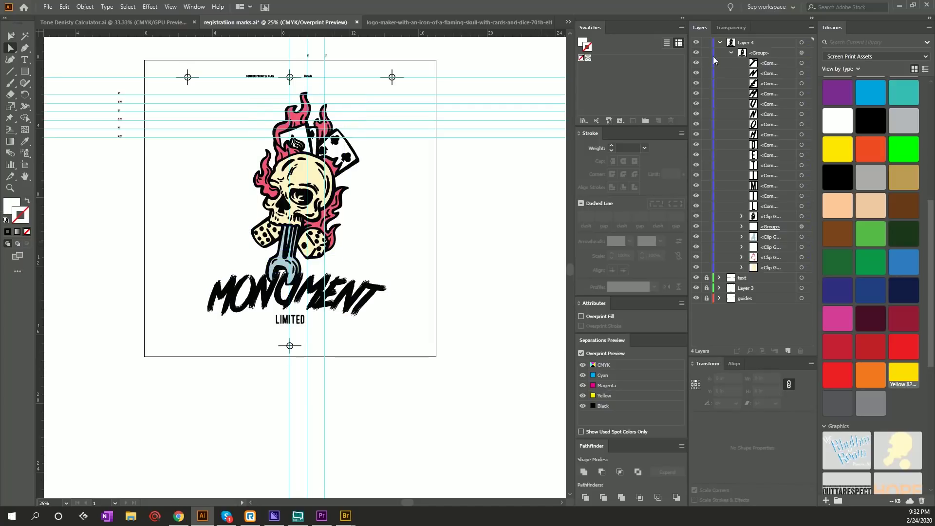
Create a new layer above Layer 4 and move all the MONUMENT LIMITED lettering's compound paths into it
left_click(720, 43)
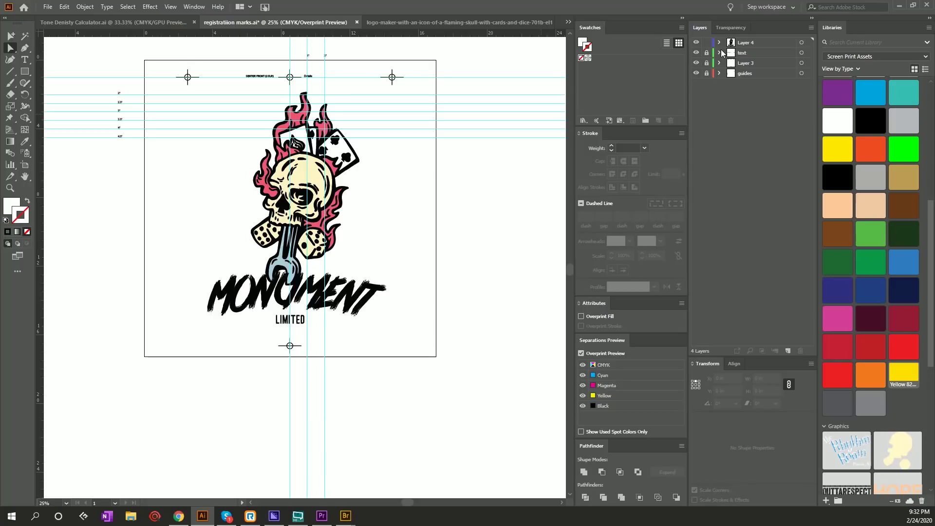
left_click(718, 43)
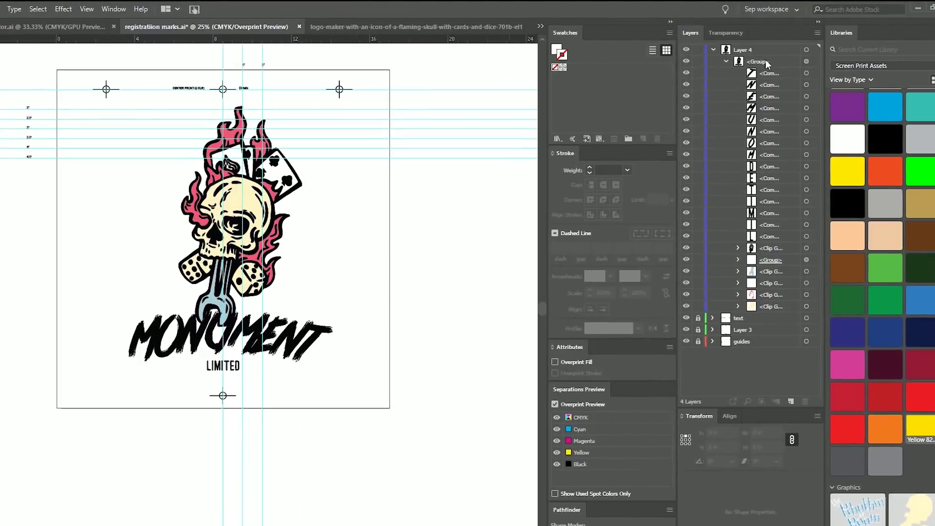
left_click(764, 49)
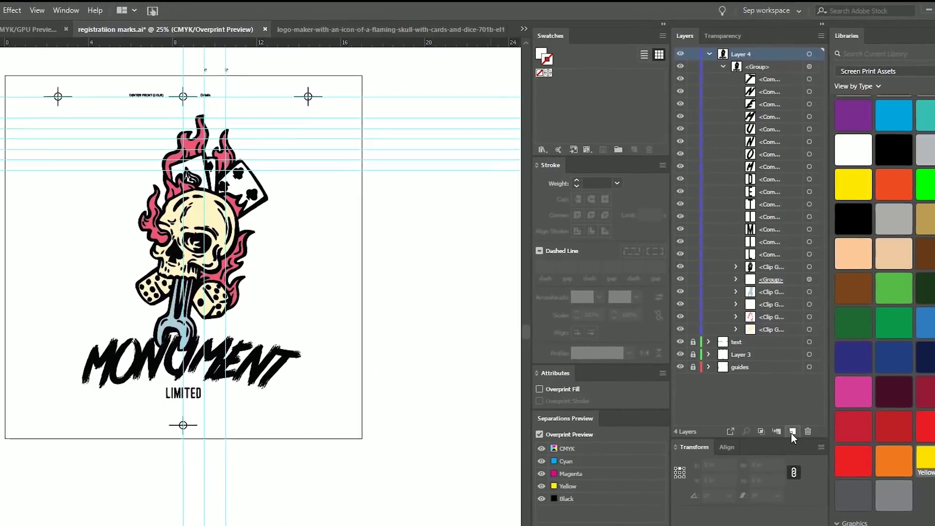
left_click(792, 422)
left_click(769, 97)
left_click(771, 281, "shift")
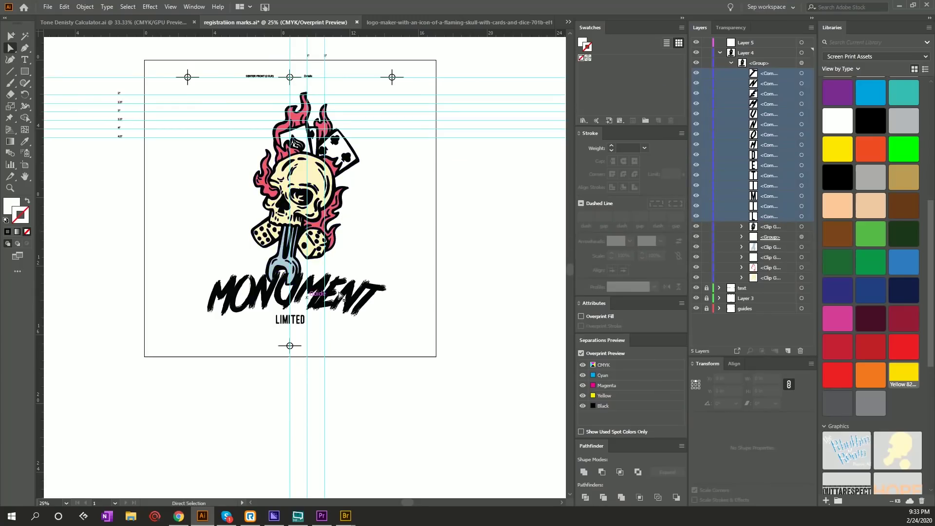
left_click_drag(770, 77, 764, 42)
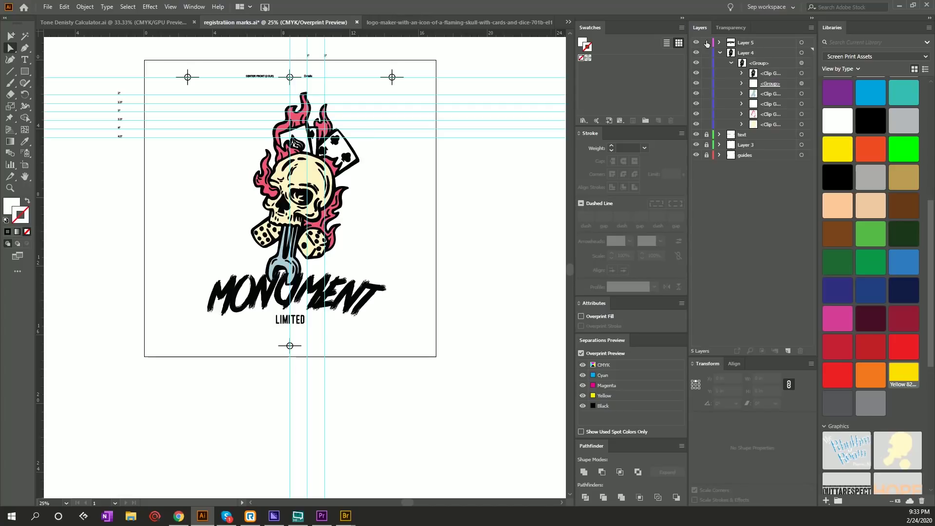
Move the clip group holding the skull's black outlines from Layer 4 to Layer 5
left_click(773, 74)
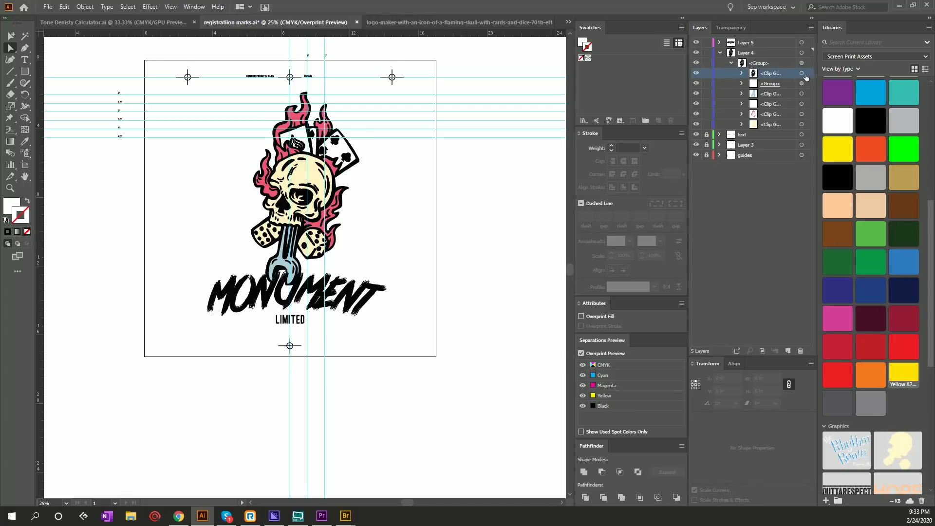
left_click(693, 70)
left_click(694, 73)
left_click_drag(777, 74, 773, 45)
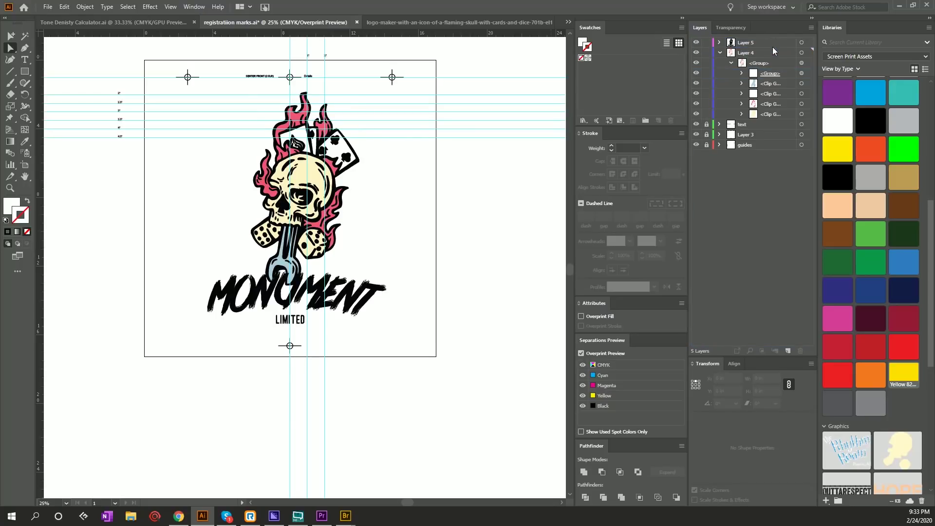
Ungroup the transparent shading group in Layer 4 and delete the grey rectangle released over the skull artwork
left_click(779, 74)
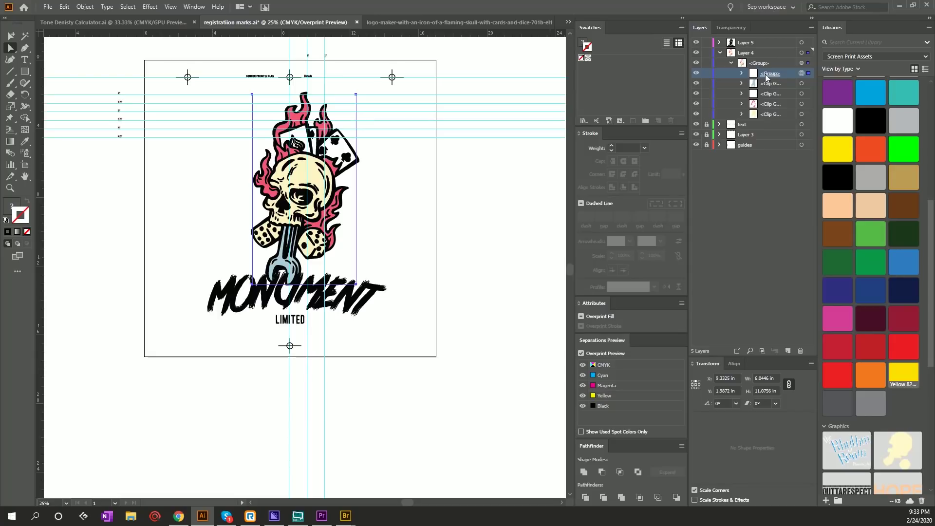
key("ctrl+shift+g")
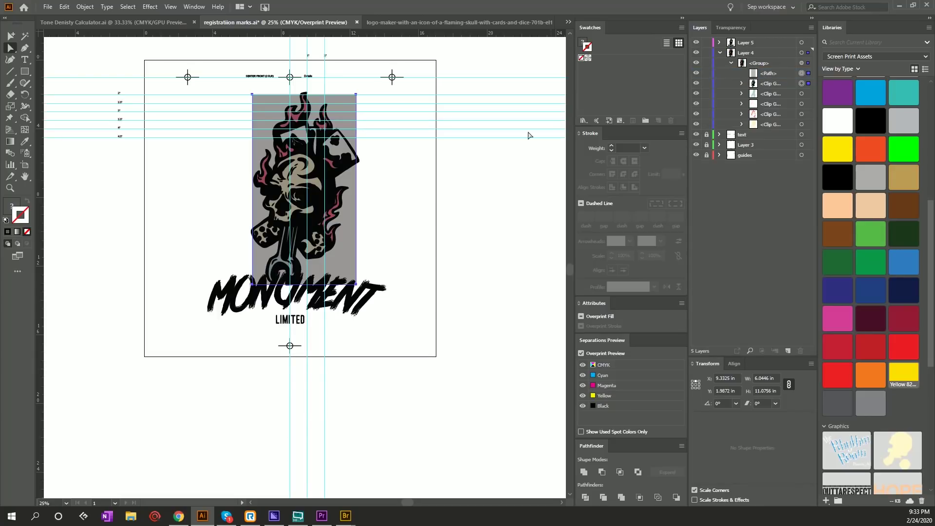
left_click(507, 166)
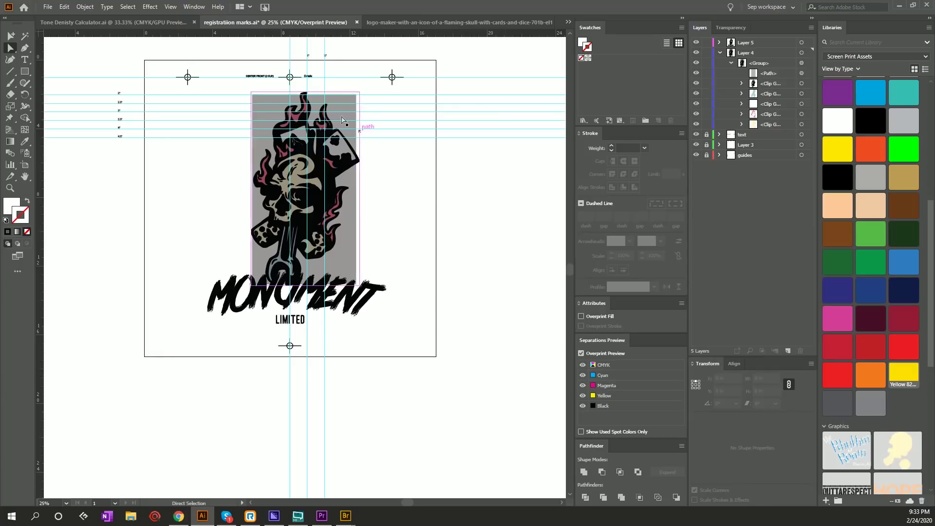
left_click(349, 228)
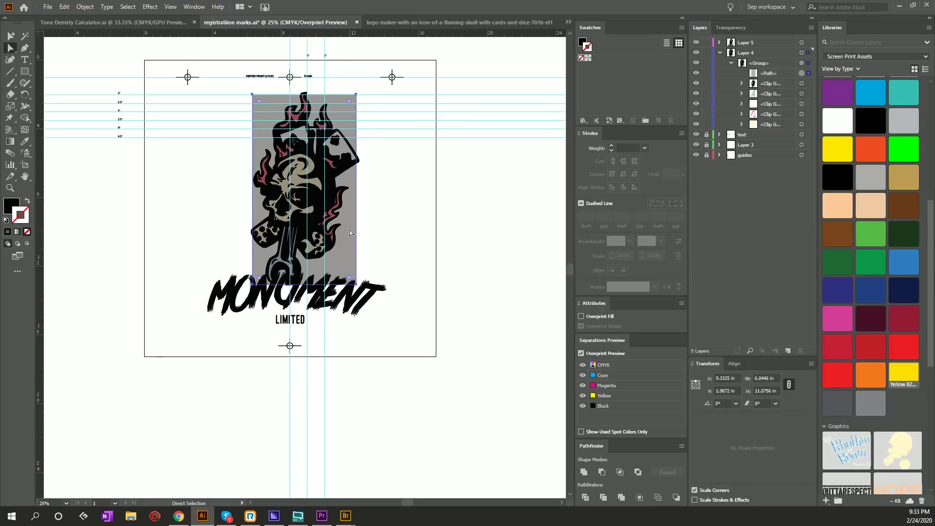
key("Delete")
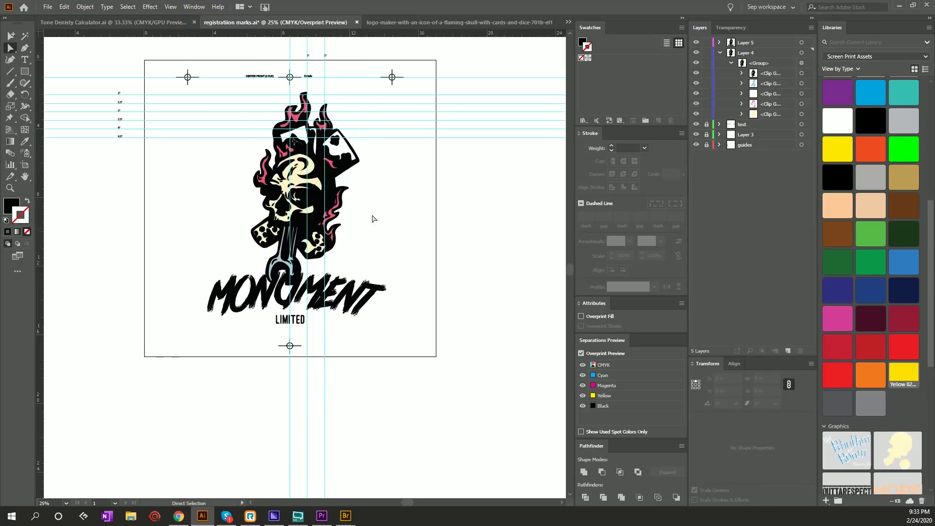
Move the black shading clip group from Layer 4 to Layer 5 and check the clip groups inside Layer 5
left_click(769, 74)
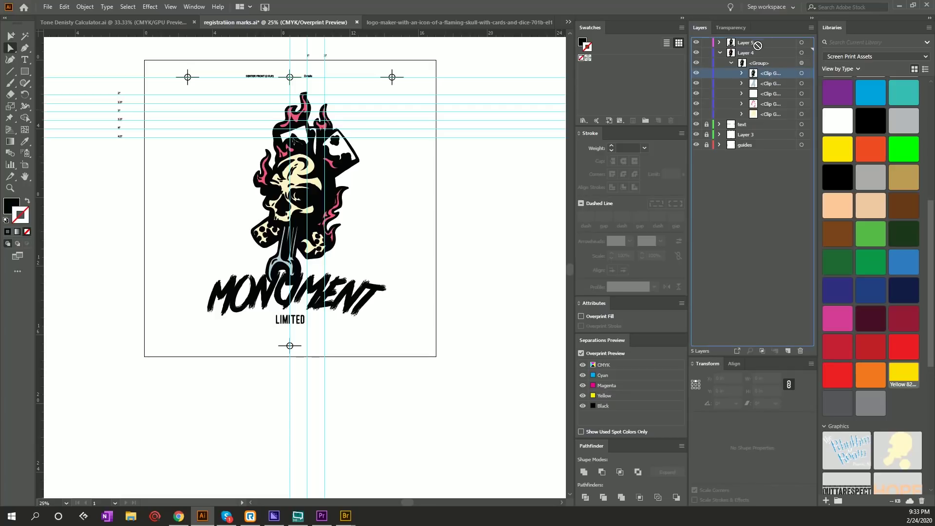
key("Delete")
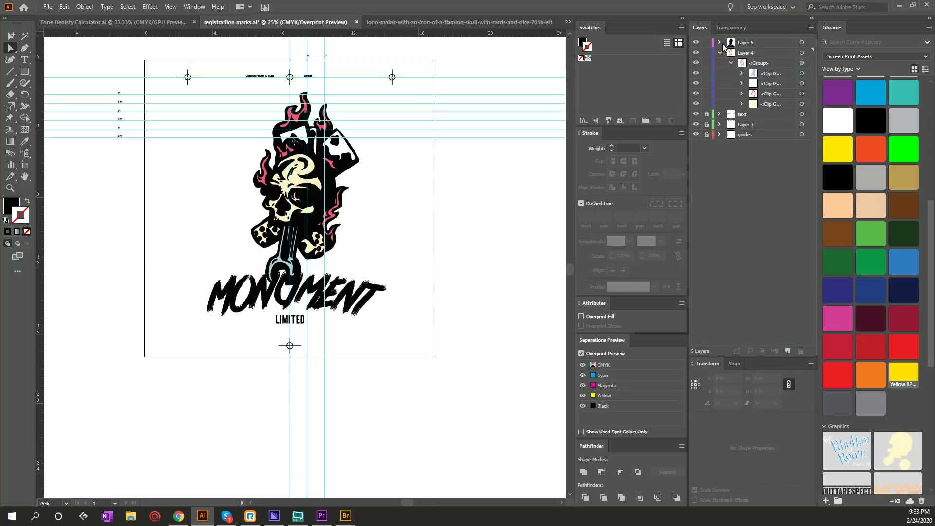
left_click(719, 43)
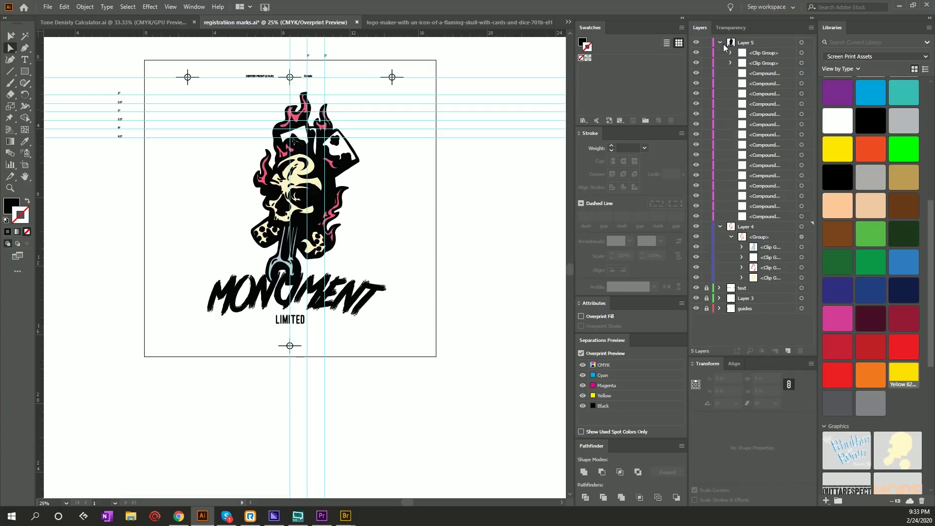
left_click(697, 63)
left_click(696, 62)
Select the shading clip group in Layer 5 and delete its clipping path
left_click(786, 53)
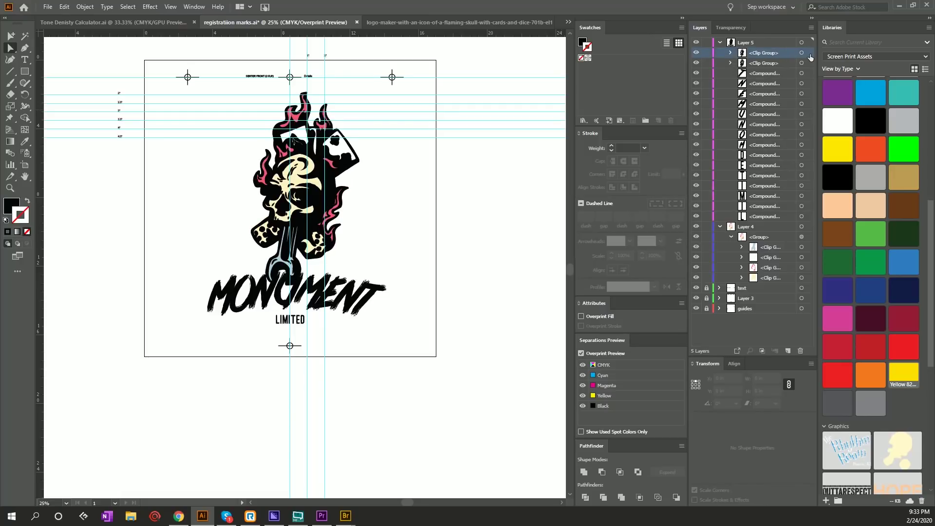
left_click(809, 54)
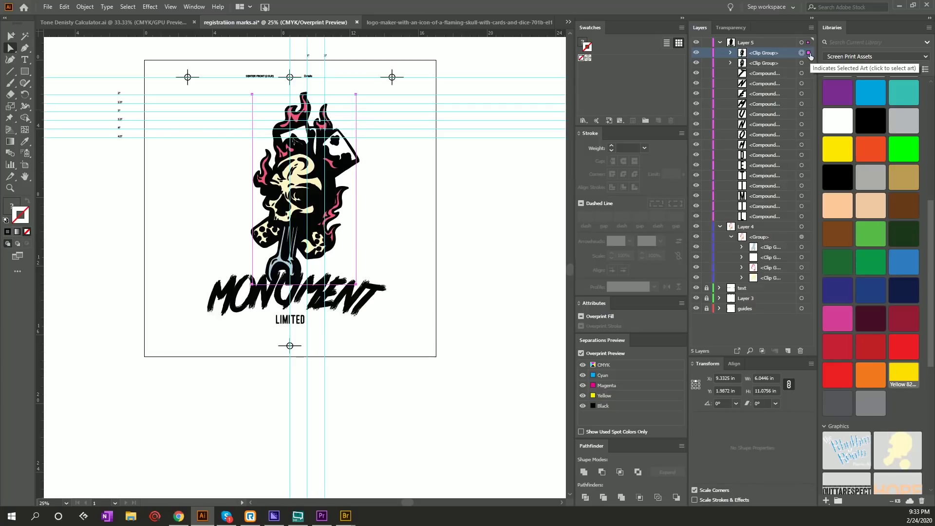
left_click(730, 53)
left_click(772, 63)
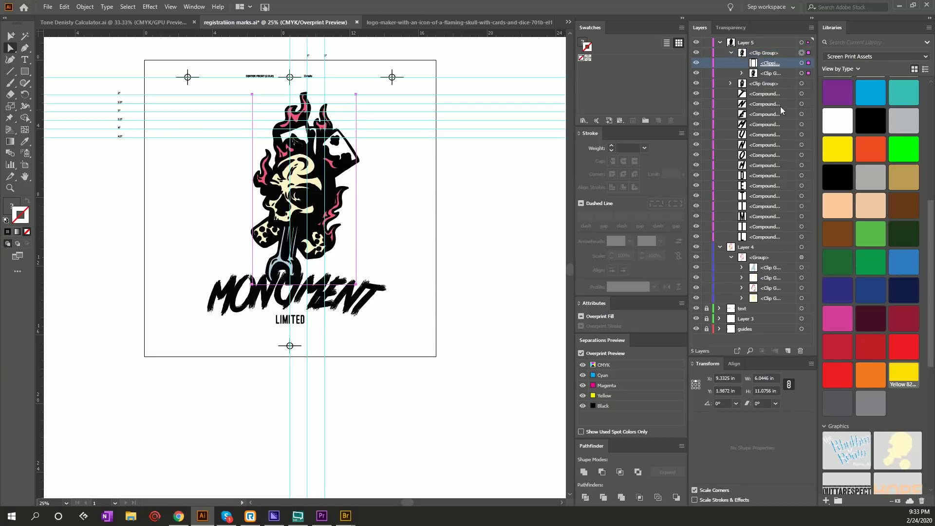
left_click(800, 351)
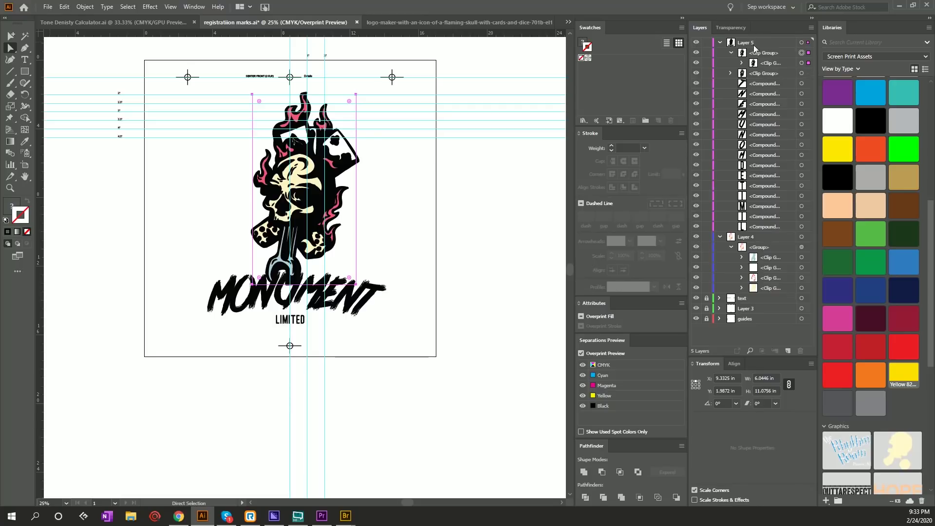
Lower the selected shading clip group's opacity to 31% and inspect the shading on the skull up close
left_click(730, 27)
left_click(803, 42)
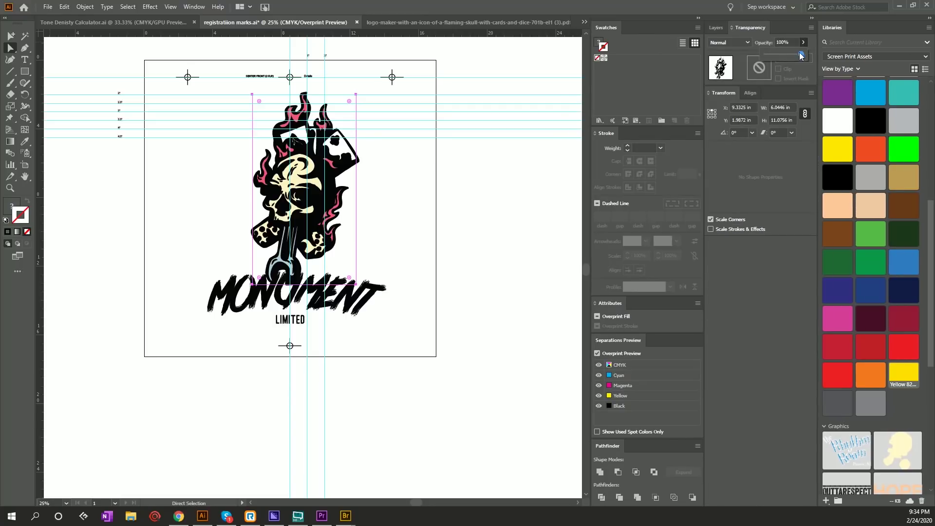
left_click_drag(803, 54, 776, 55)
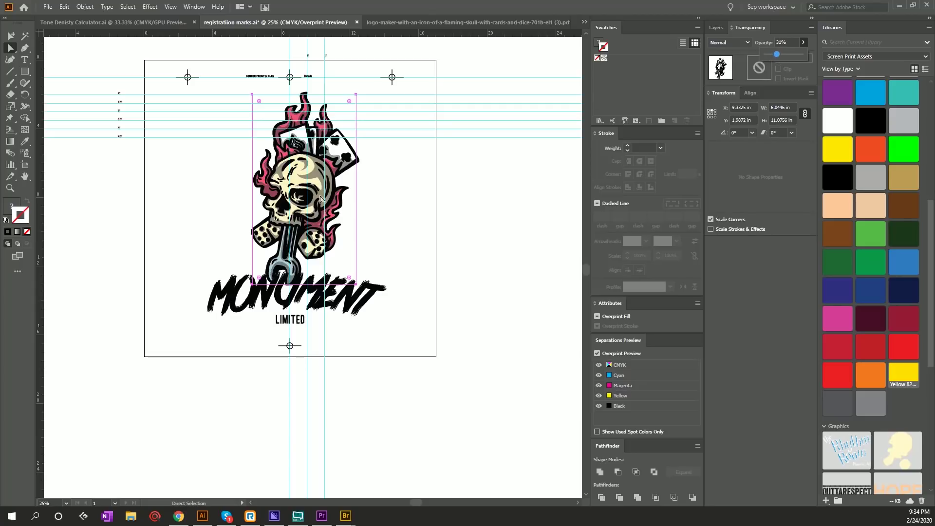
left_click(200, 202)
scroll(321, 189, "up", 5)
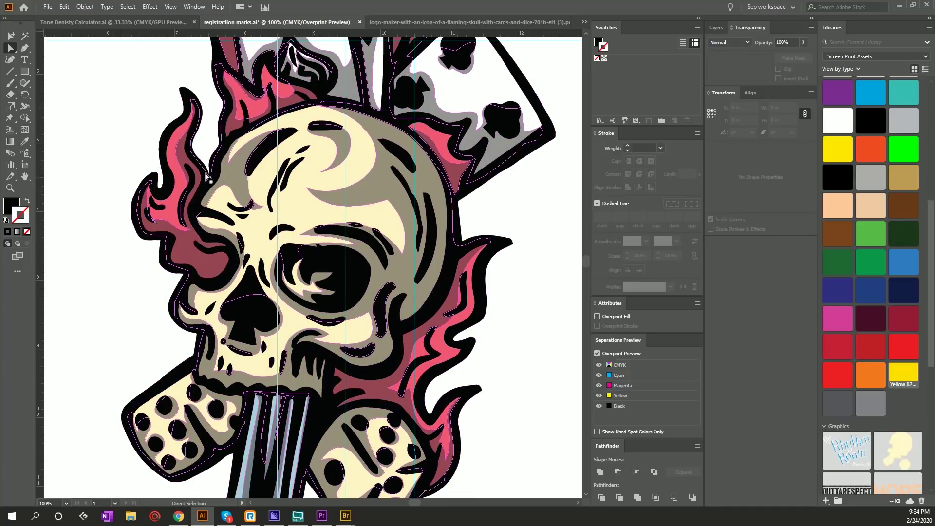
key("ctrl+minus")
key("ctrl+minus")
key("ctrl+minus")
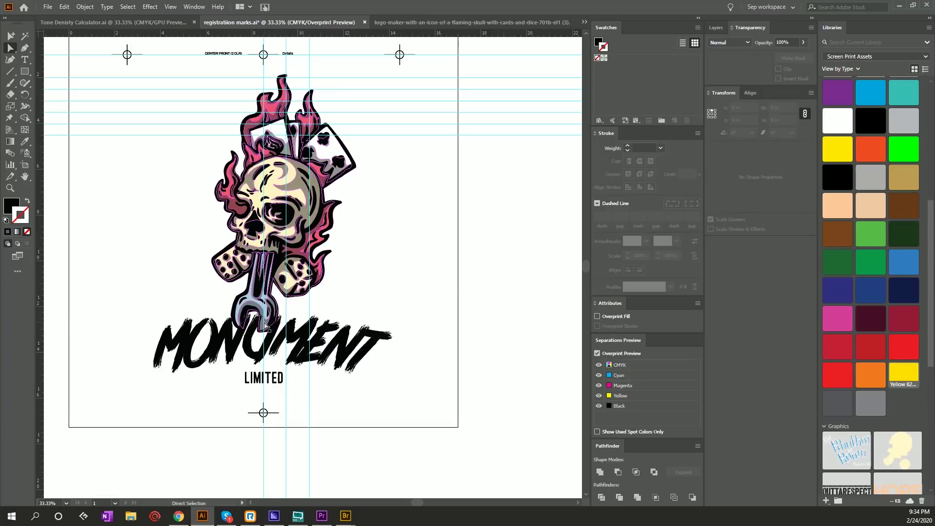
Select the black layer's artwork and delete the empty bounding rectangles framing the flaming skull
scroll(401, 208, "up", 1)
scroll(401, 209, "down", 1)
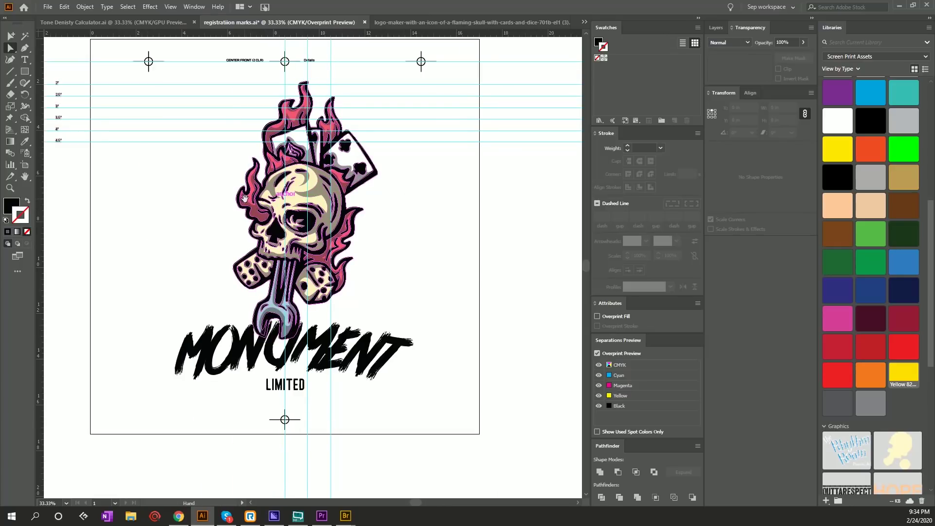
left_click(714, 27)
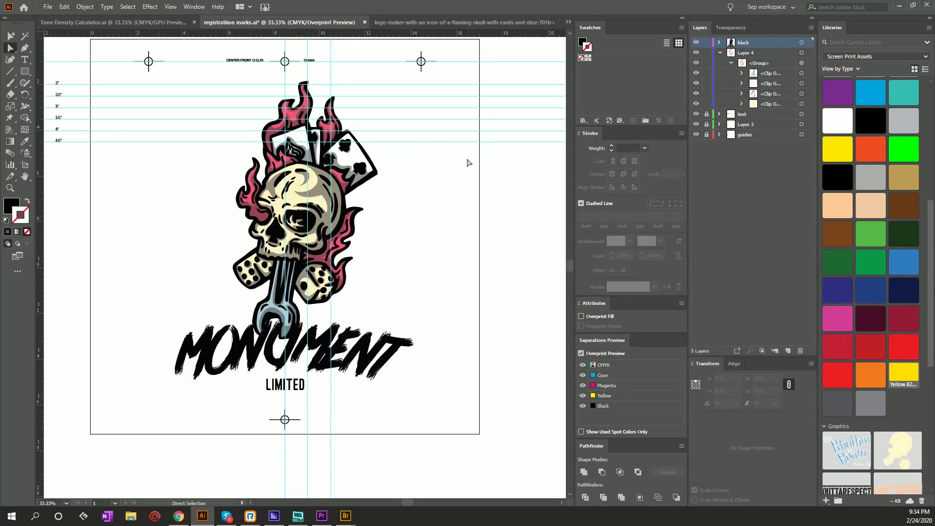
left_click(807, 45)
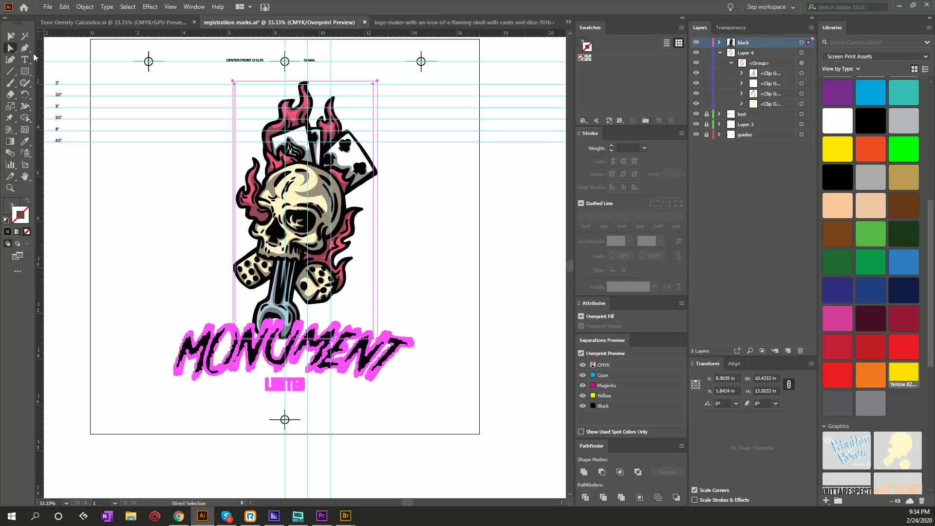
left_click_drag(221, 72, 246, 92)
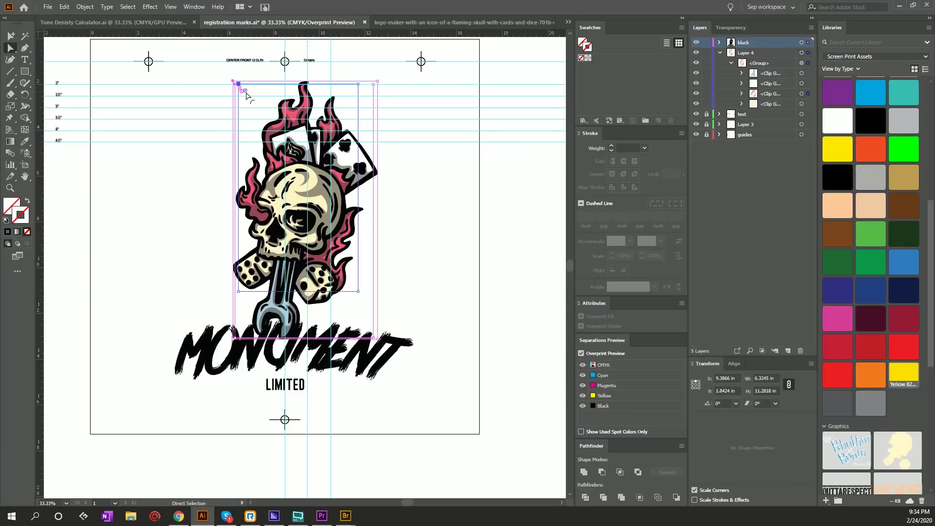
left_click(246, 92)
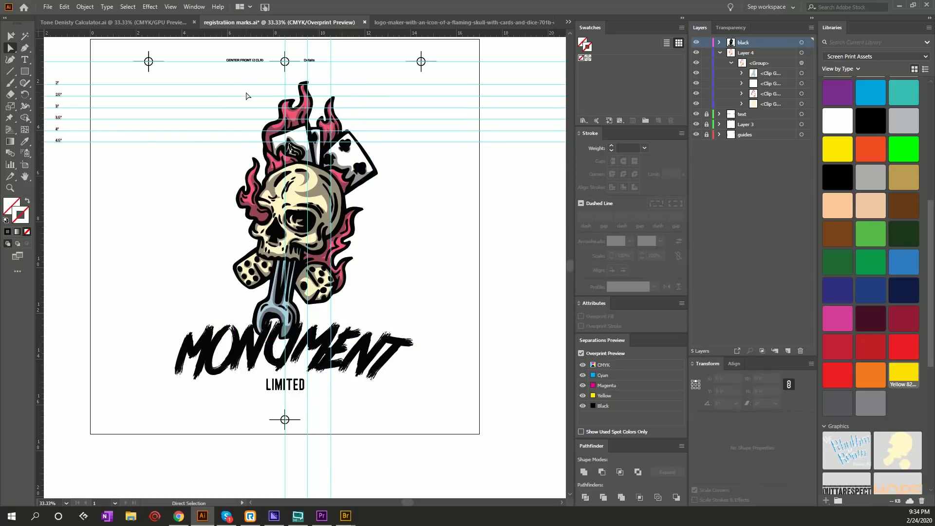
Delete the clipping paths from the first two clip groups inside Layer 4's group
left_click(742, 74)
left_click(796, 86)
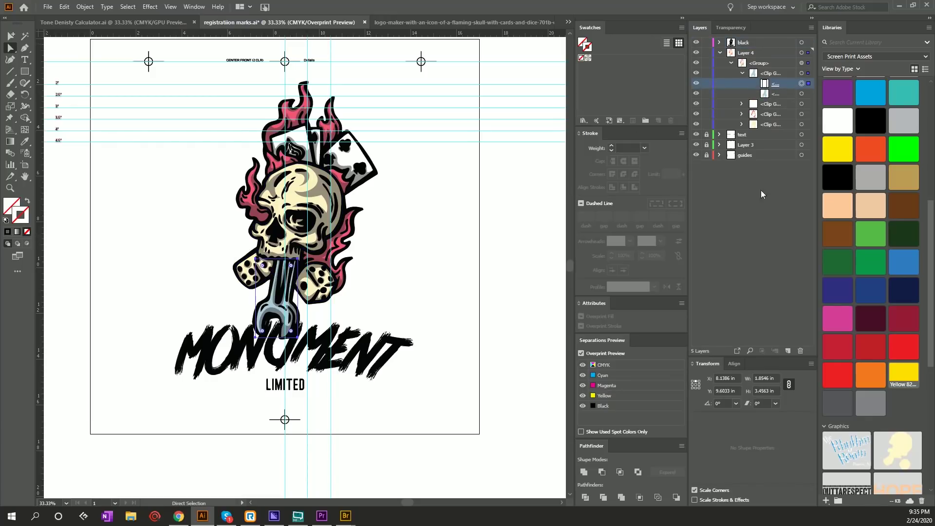
left_click(799, 352)
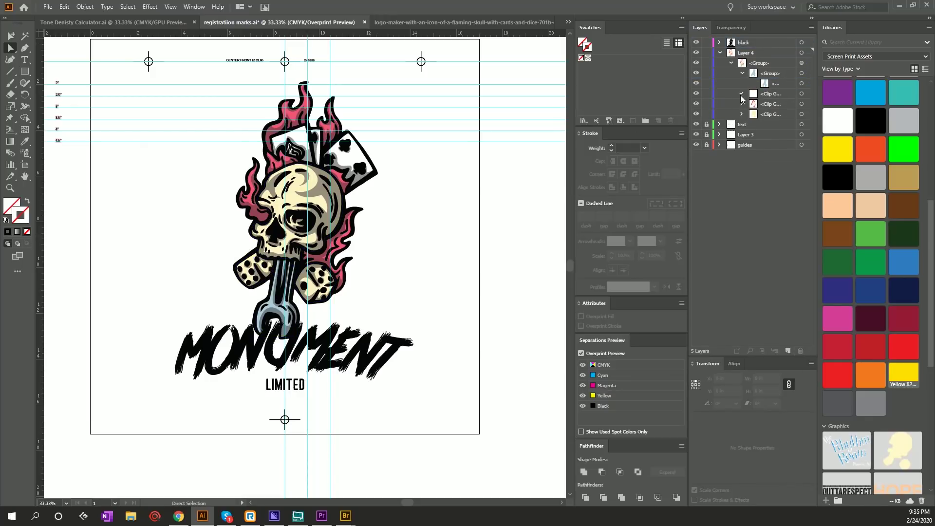
left_click(741, 94)
left_click(801, 104)
left_click(801, 350)
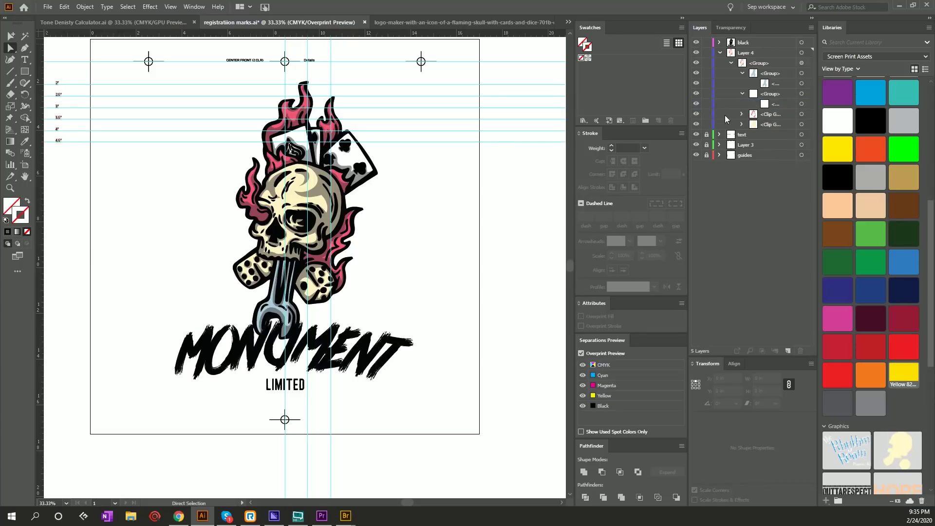
Delete the clipping path from the last clip group in Layer 4 and collapse the layer
left_click(741, 114)
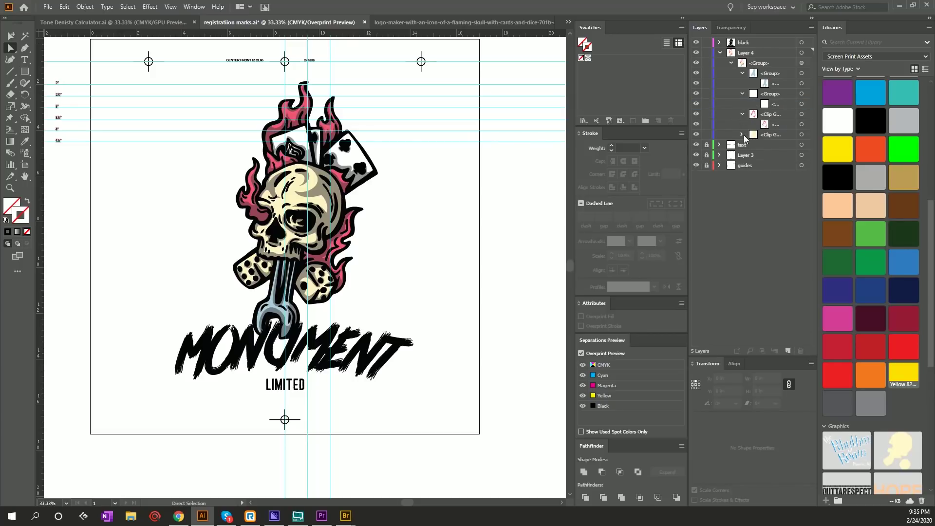
left_click(741, 134)
left_click(789, 145)
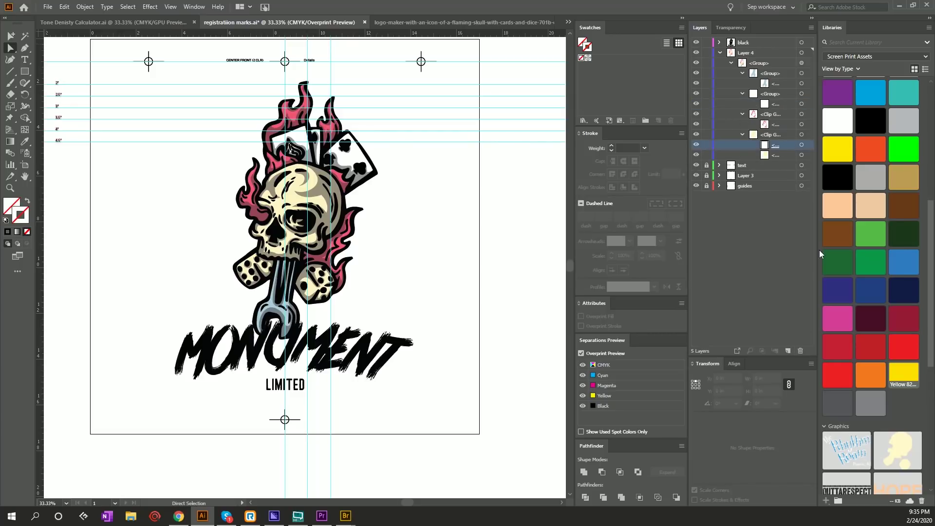
left_click(799, 350)
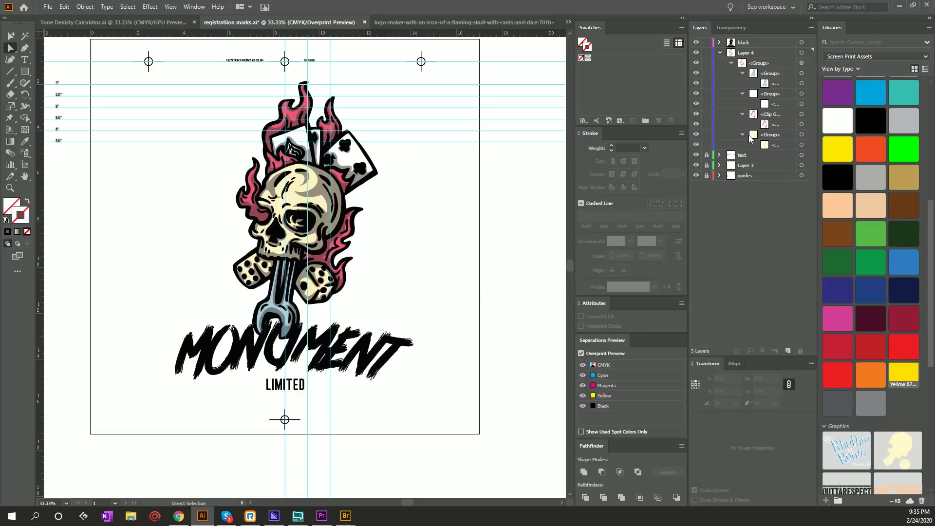
left_click(730, 64)
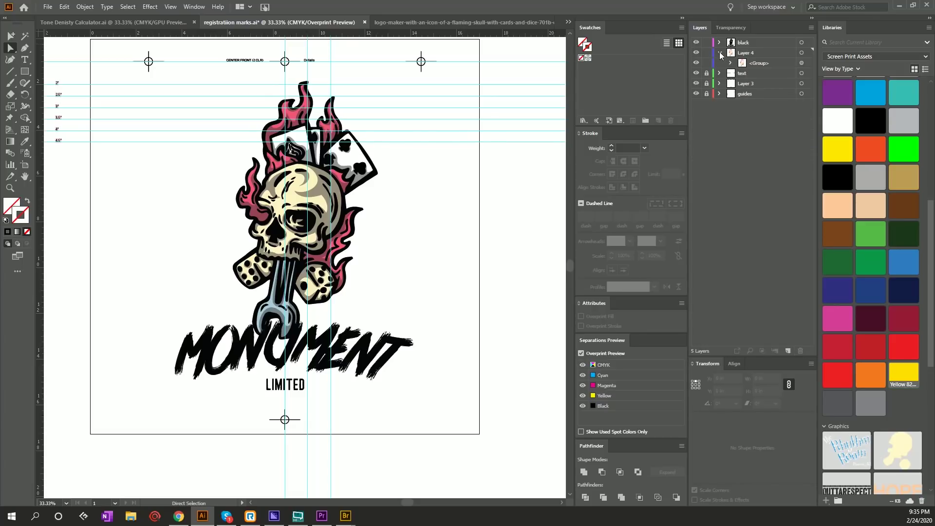
left_click(720, 53)
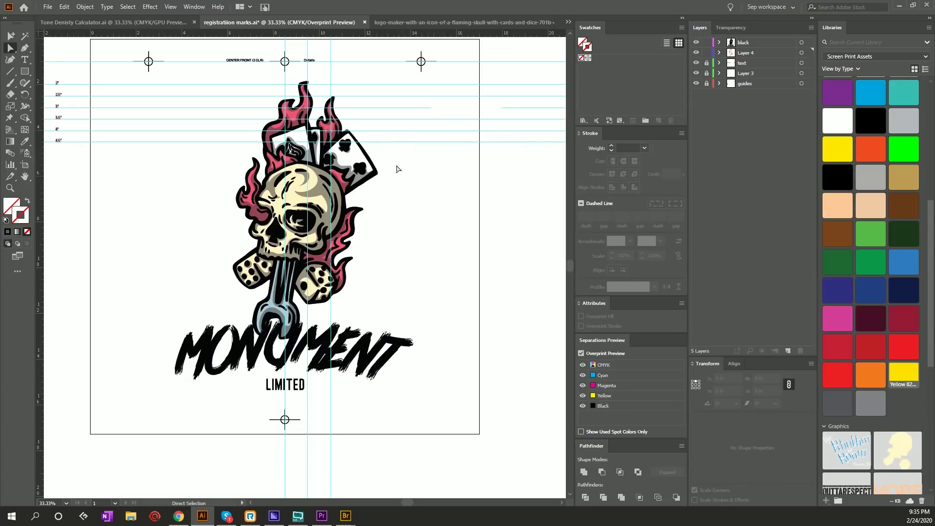
Select all artwork on the black layer and fill it with the Black spot 2 swatch from the Screen Print Assets library
left_click(309, 195, "alt")
scroll(308, 195, "up", 1)
scroll(306, 196, "down", 1)
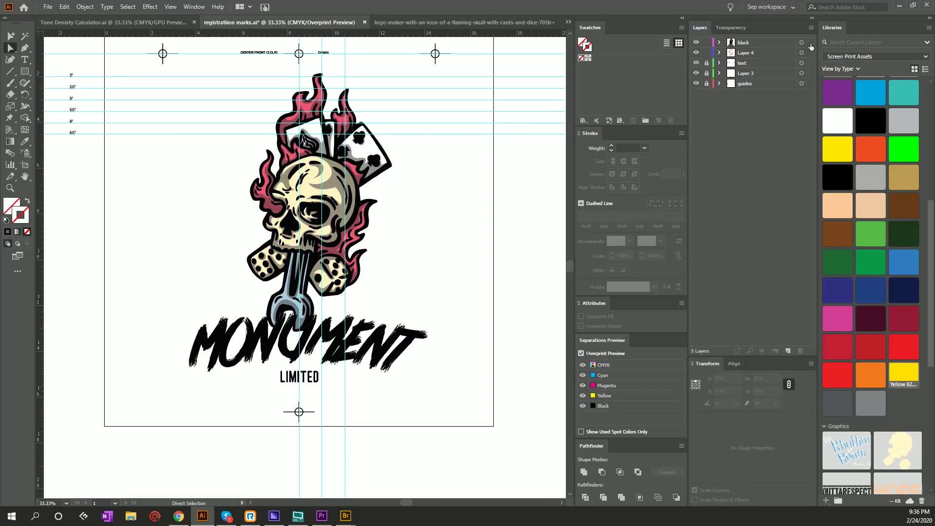
left_click(808, 43)
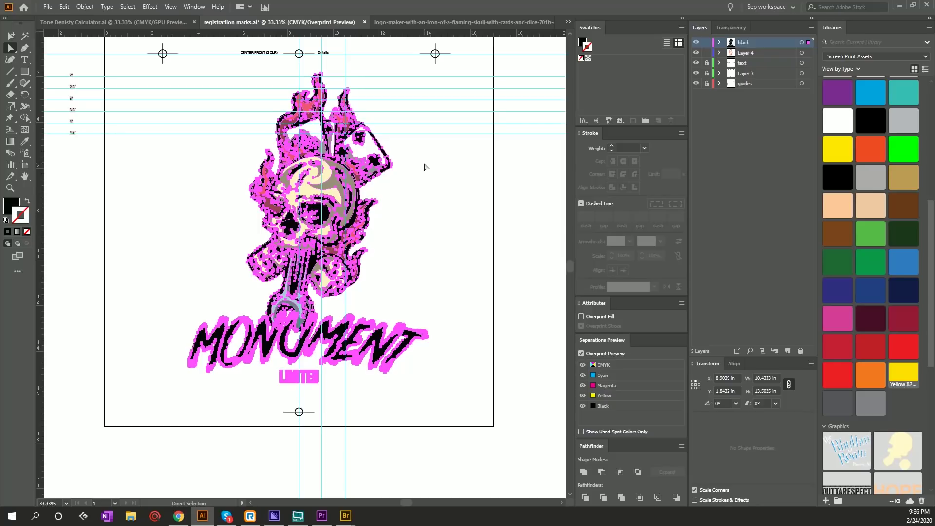
left_click(12, 207)
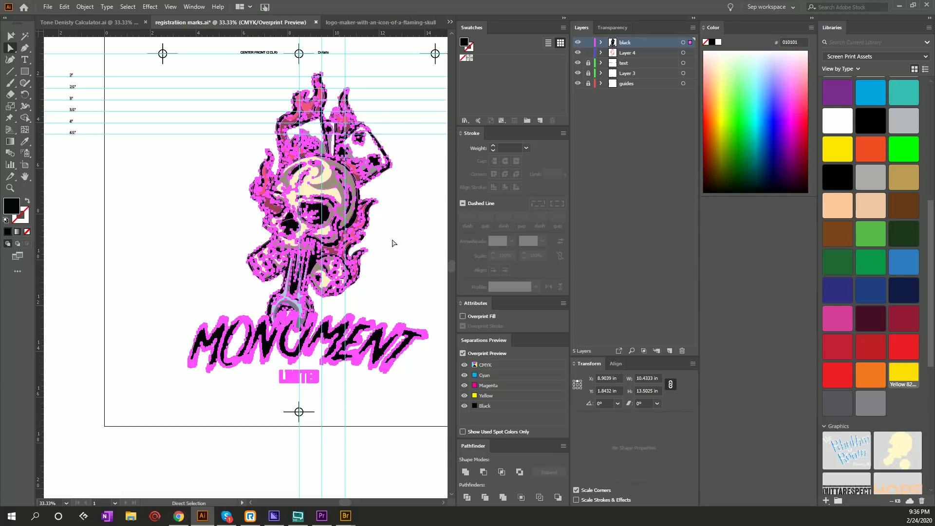
key("ctrl+alt+shift+y")
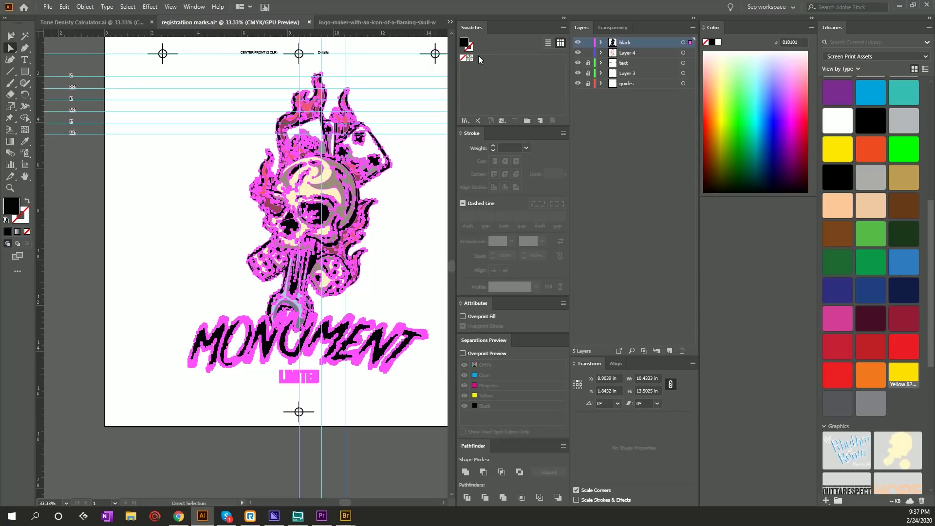
left_click(871, 125)
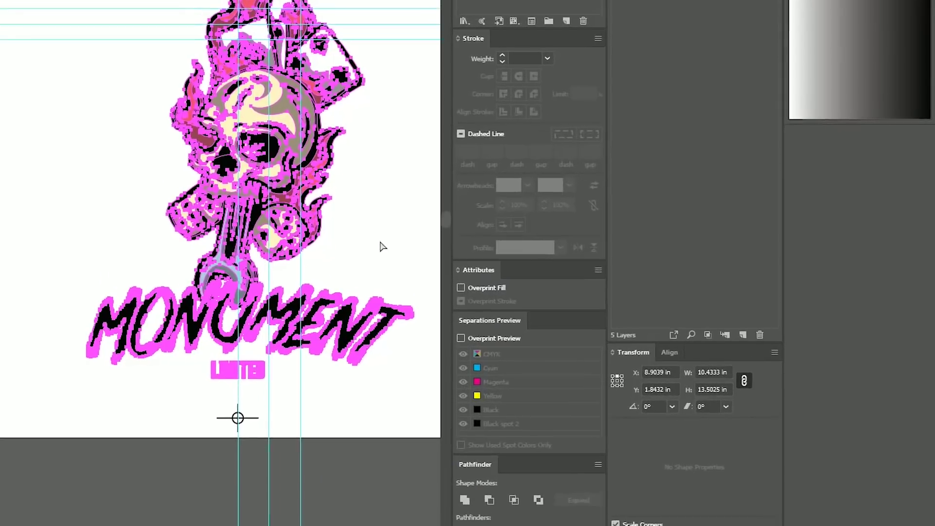
Deselect the artwork, preview the Black spot 2 separation with the CMYK plates hidden, and turn the overprint preview off
left_click(411, 273)
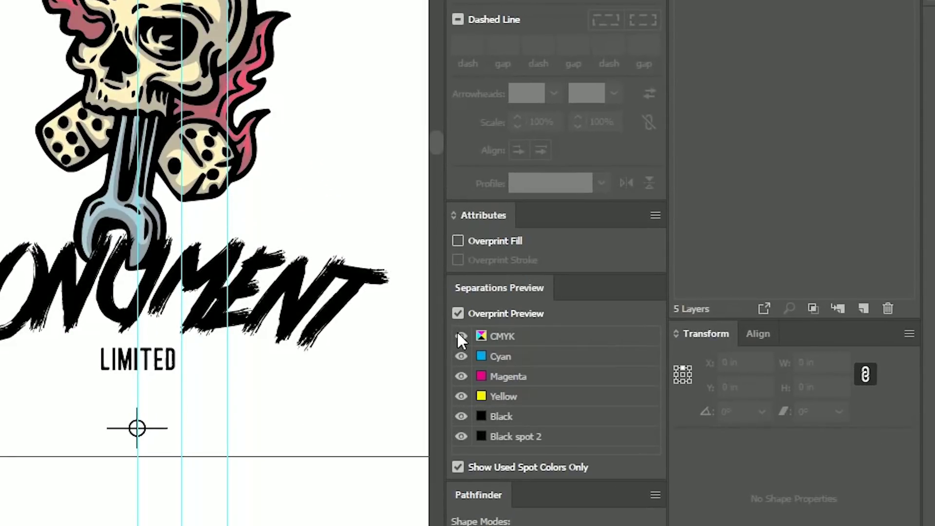
left_click(460, 336)
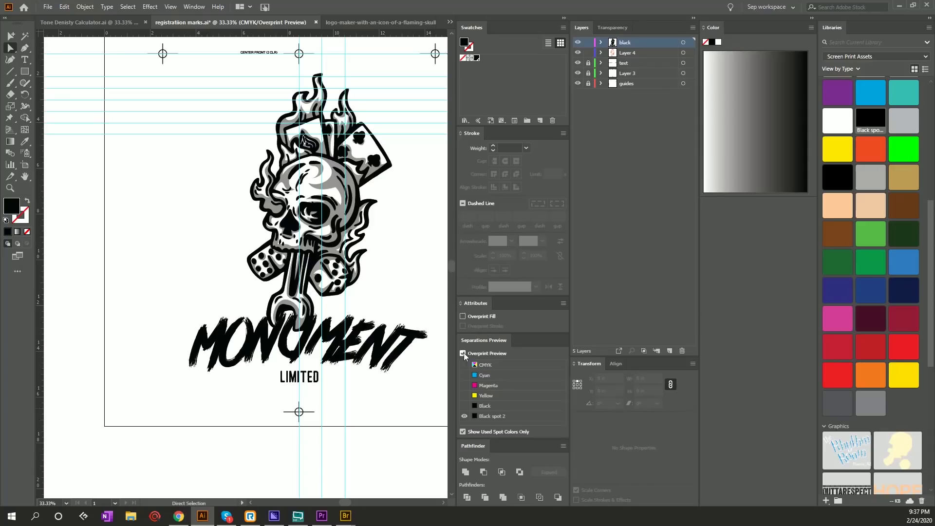
left_click(462, 353)
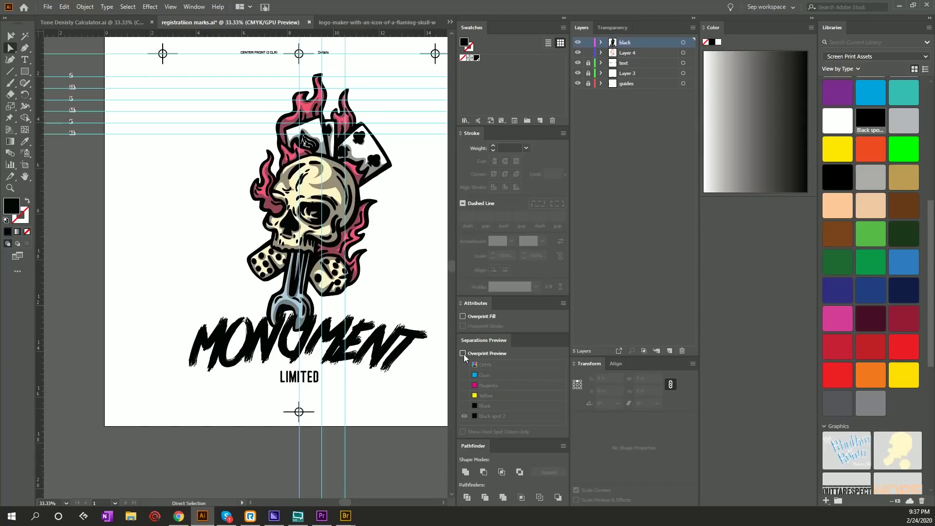
Expand Layer 4 with all its nested groups and check which artwork its first subgroup holds
left_click(633, 51)
left_click(601, 53)
left_click(612, 63, "alt")
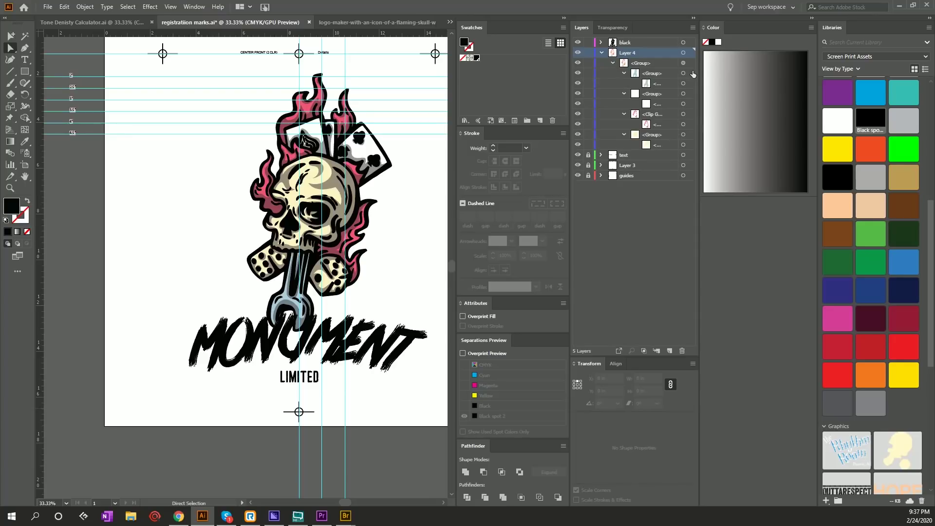
left_click(690, 73)
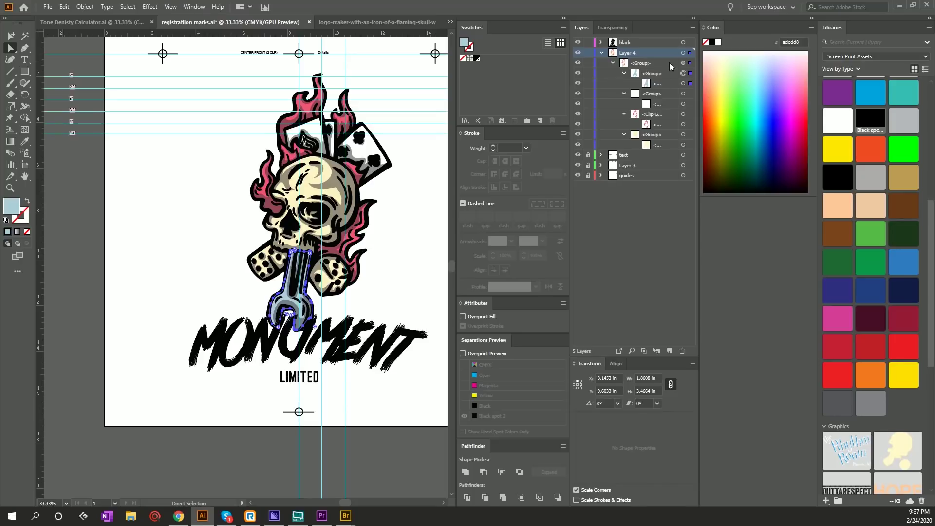
left_click(212, 198)
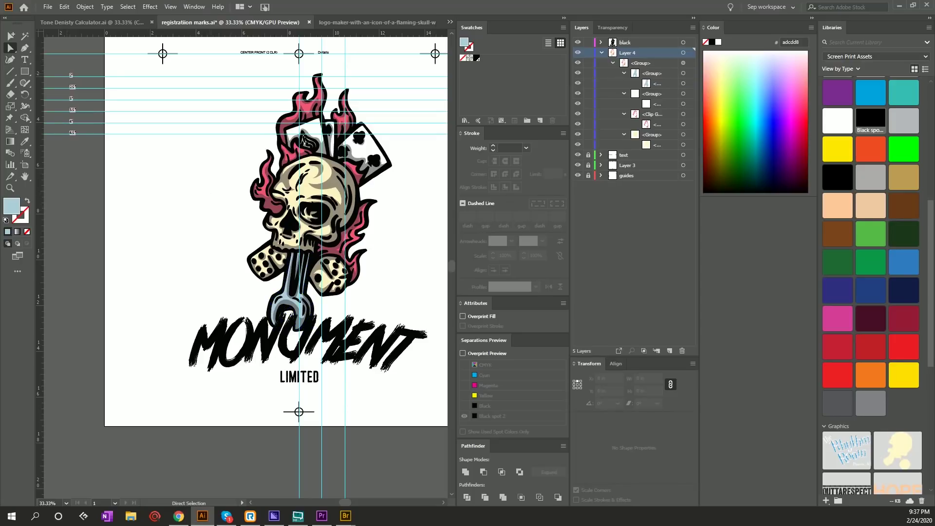
Select the light blue wrench fill and all artwork with the same fill and stroke
left_click(287, 301)
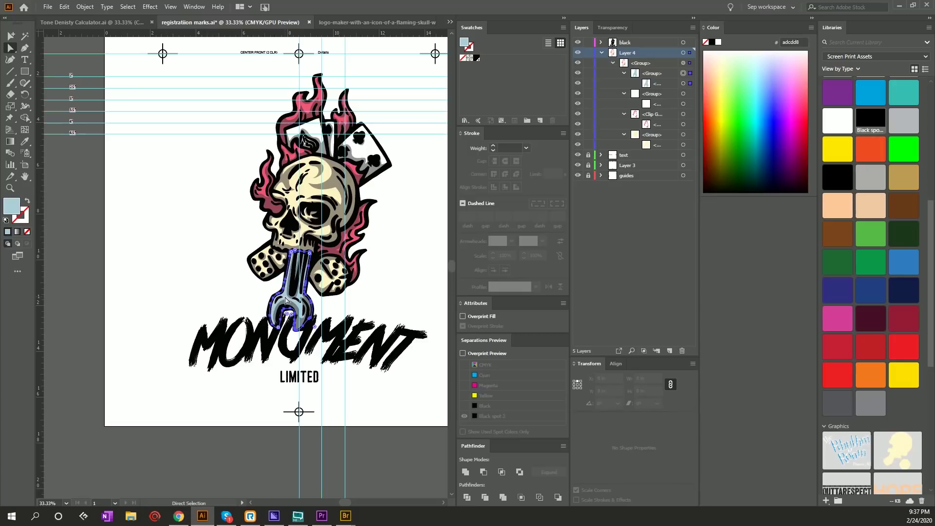
left_click(127, 6)
mouse_move(147, 100)
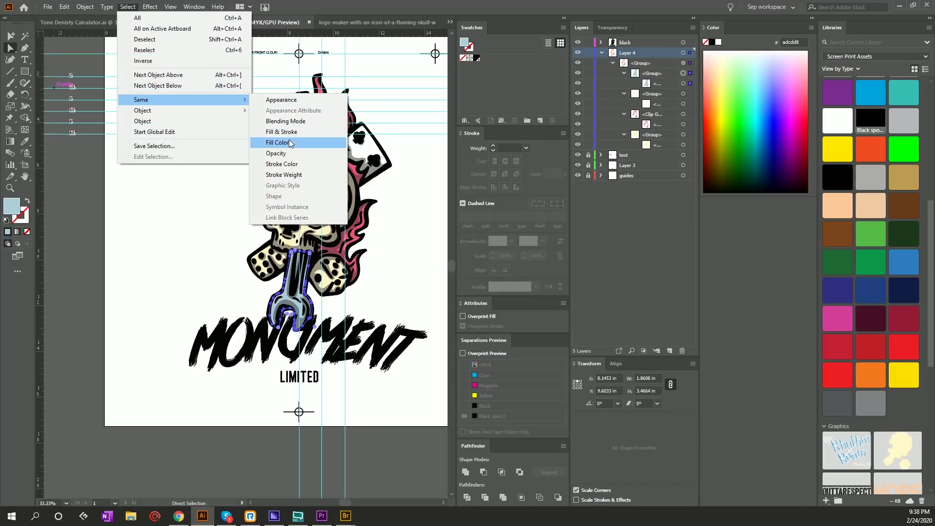
left_click(288, 132)
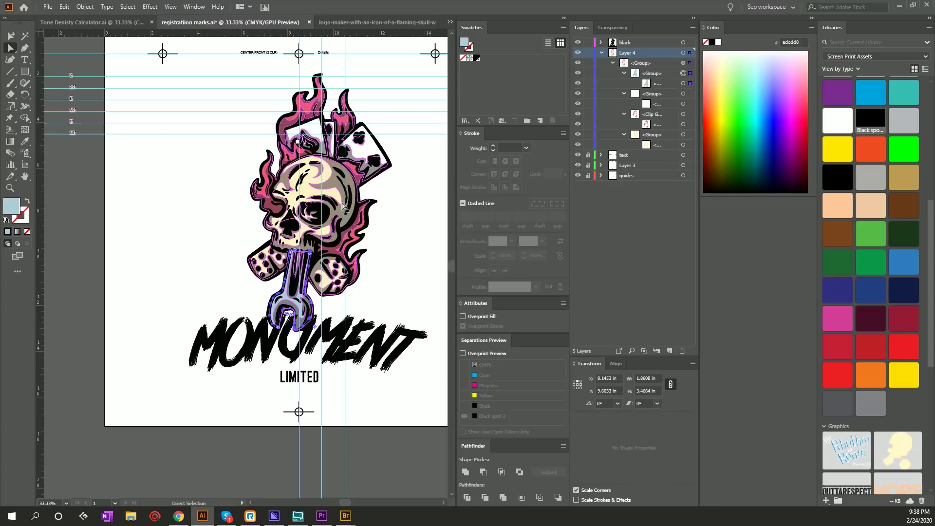
key("ctrl+z")
Recolor the light blue wrench artwork using the PANTONE+ Solid Coated color book and reselect the wrench
left_click(64, 7)
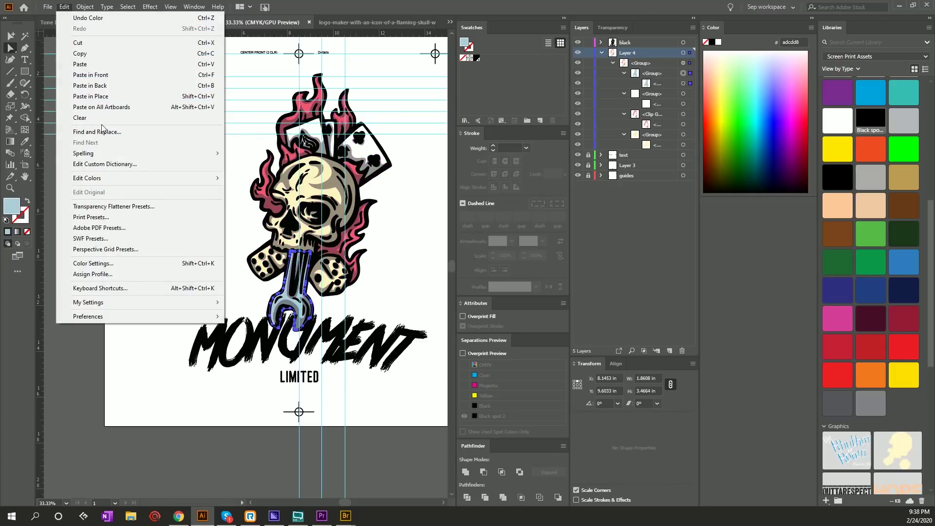
mouse_move(124, 181)
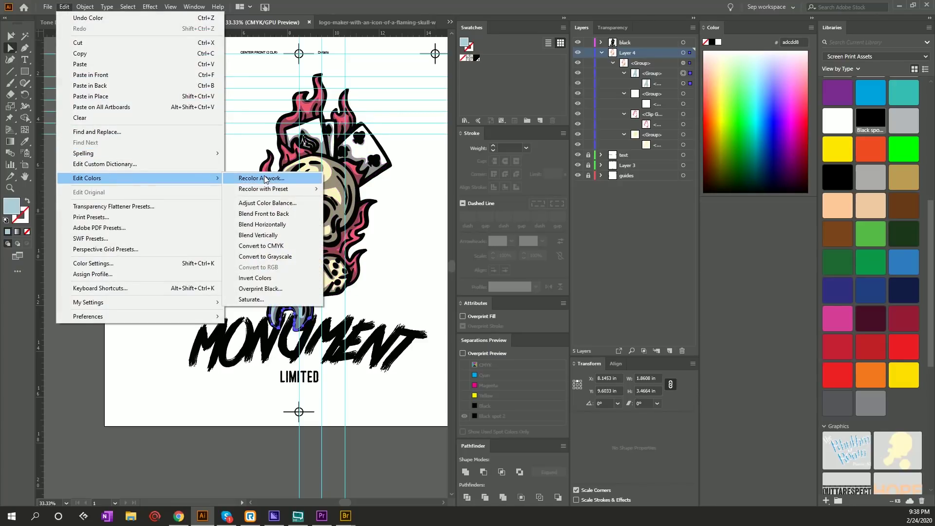
left_click(263, 179)
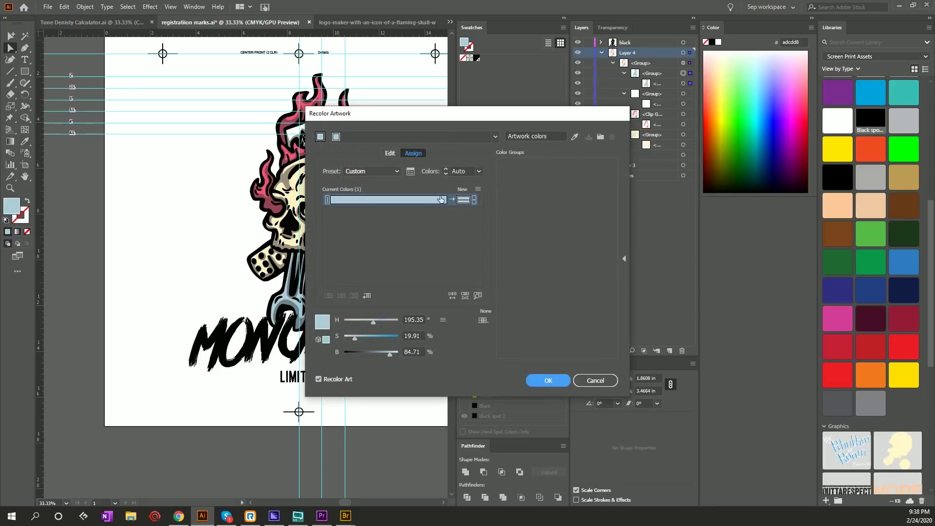
left_click(481, 320)
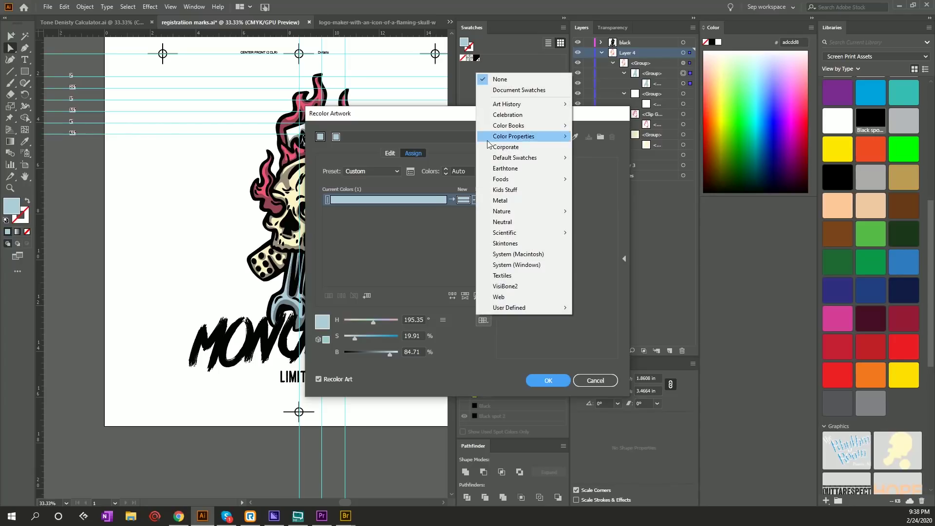
mouse_move(507, 127)
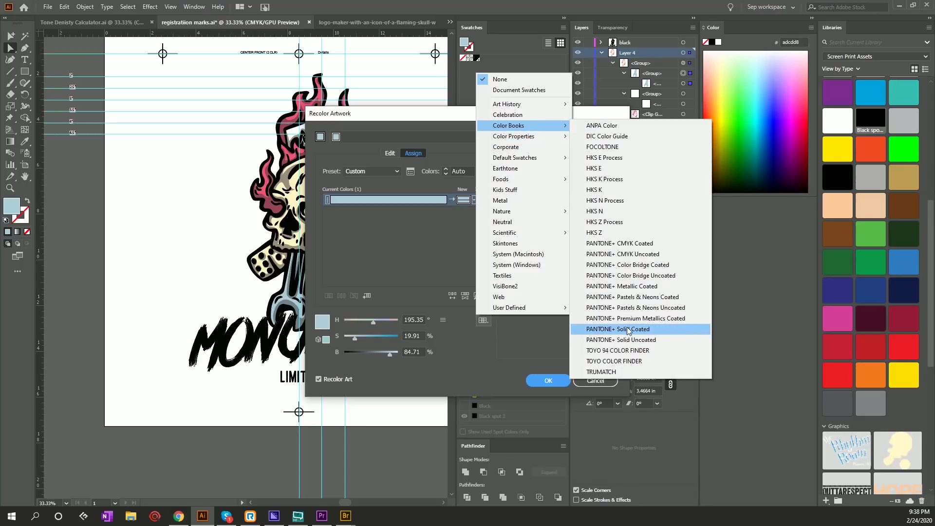
left_click(628, 329)
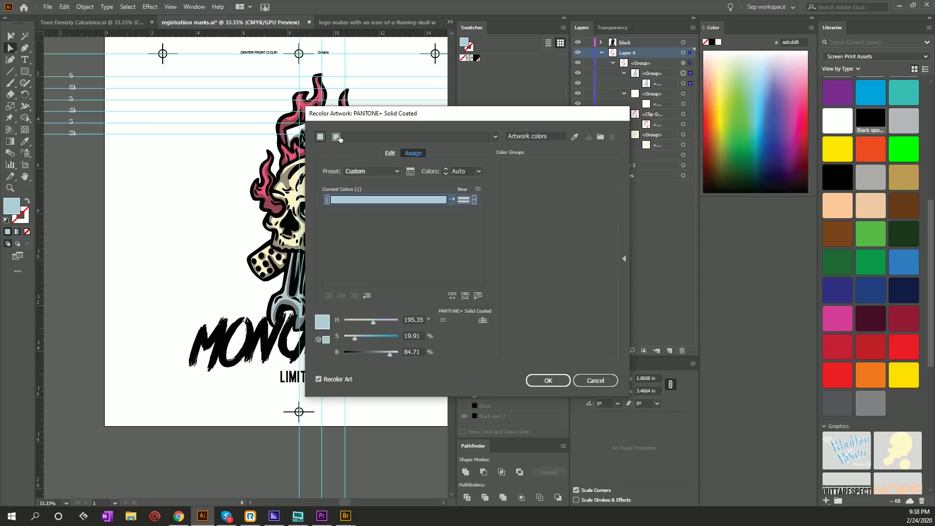
left_click(548, 380)
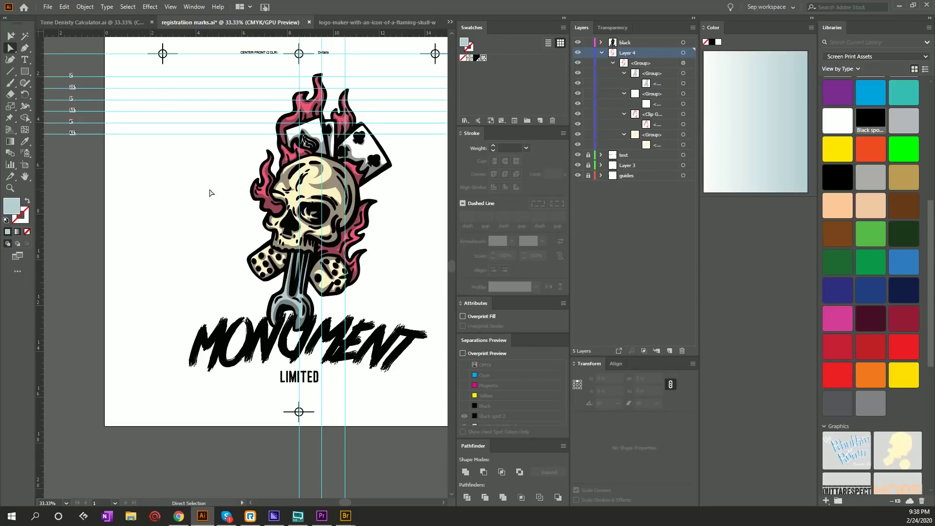
left_click(287, 300)
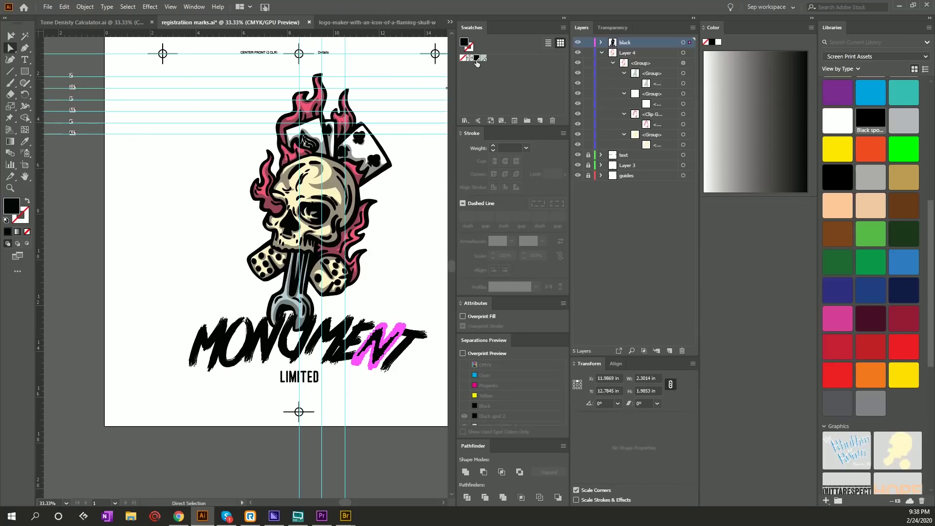
Select the white playing-card group inside Layer 4 and fill it with the White spot library color
left_click(506, 74)
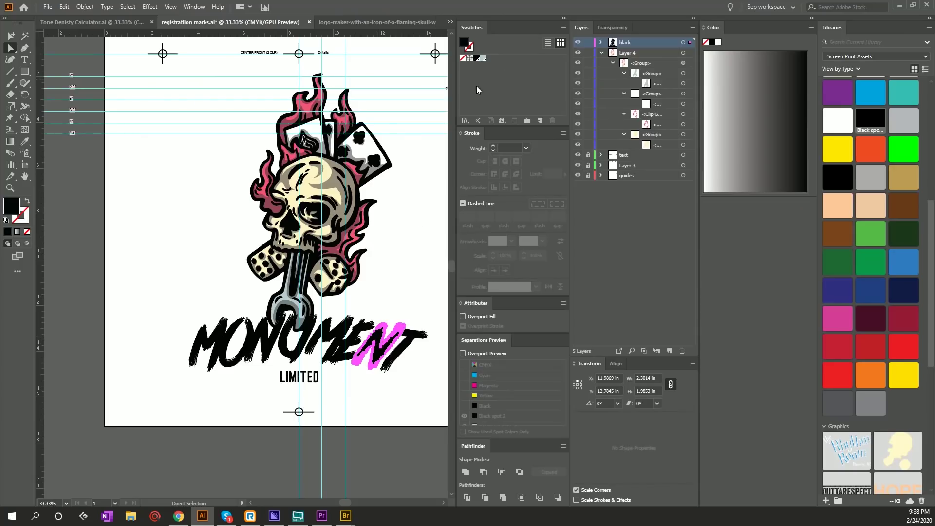
left_click(683, 94)
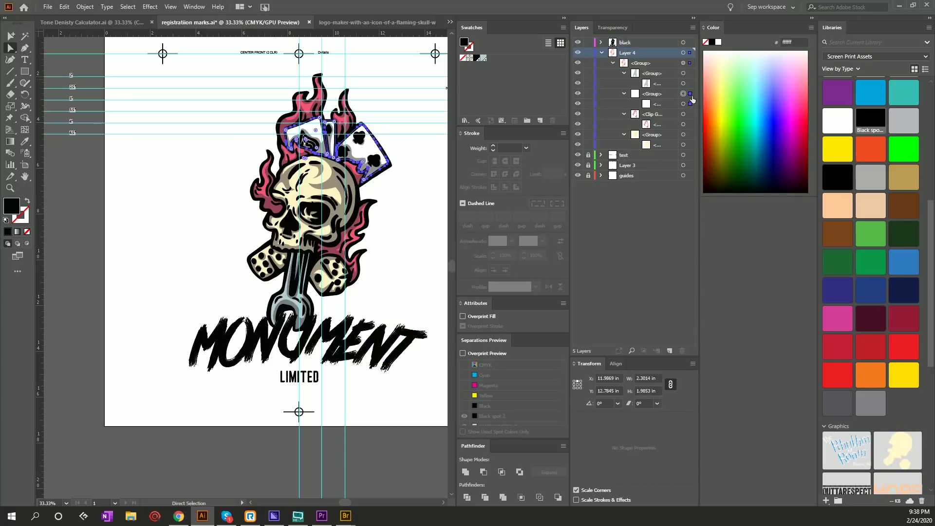
left_click(842, 128)
left_click(665, 210)
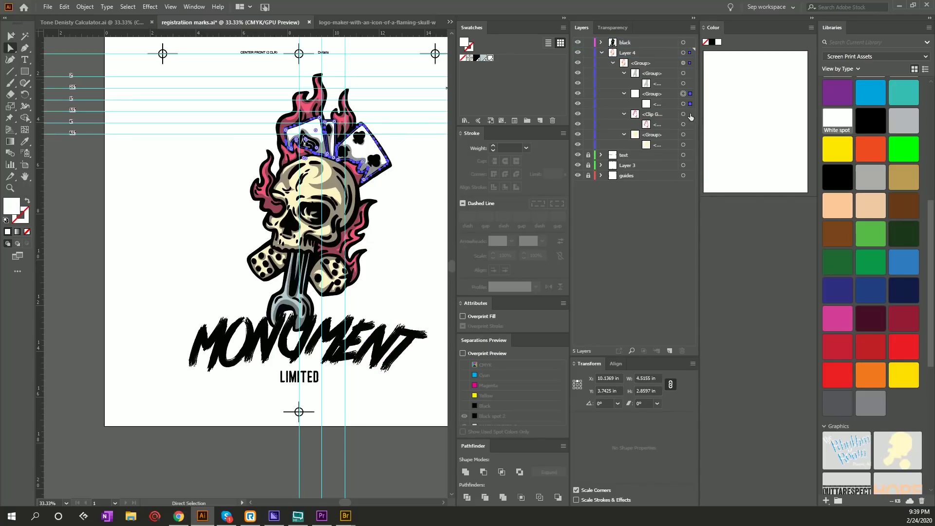
Select the pink flame clip group and recolor it using the PANTONE+ Solid Coated color book
left_click(684, 114)
left_click(66, 6)
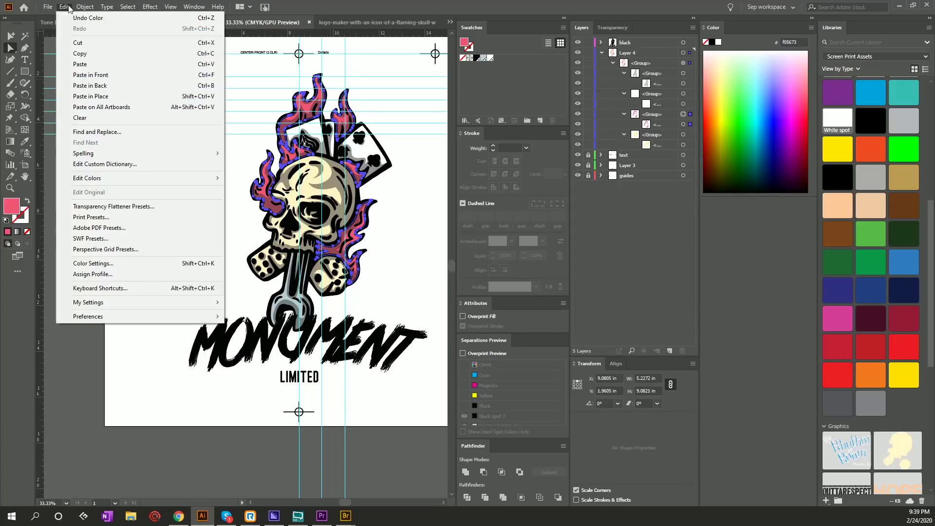
mouse_move(99, 178)
left_click(250, 178)
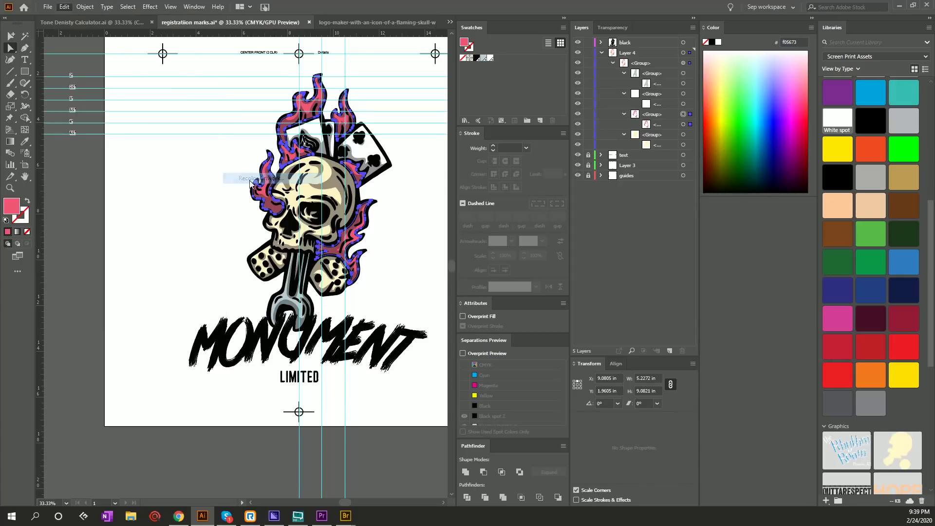
left_click(481, 320)
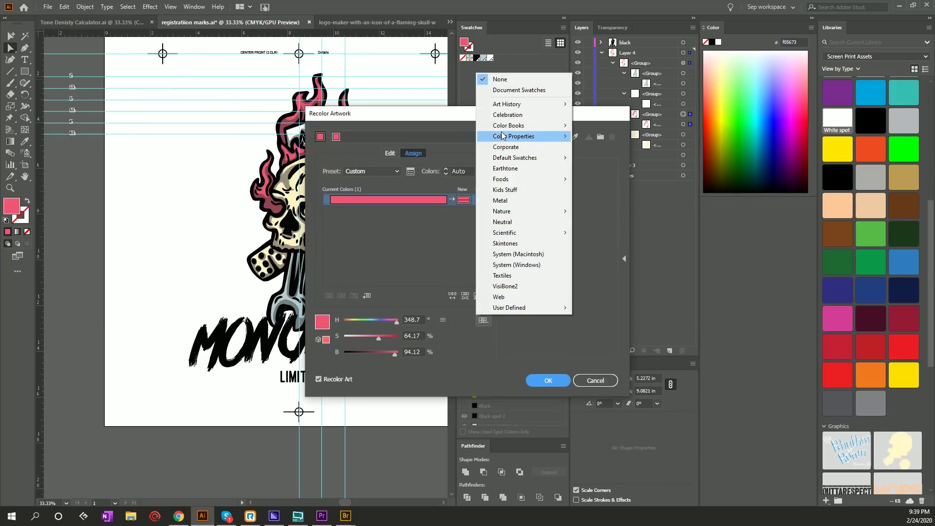
mouse_move(525, 125)
left_click(633, 328)
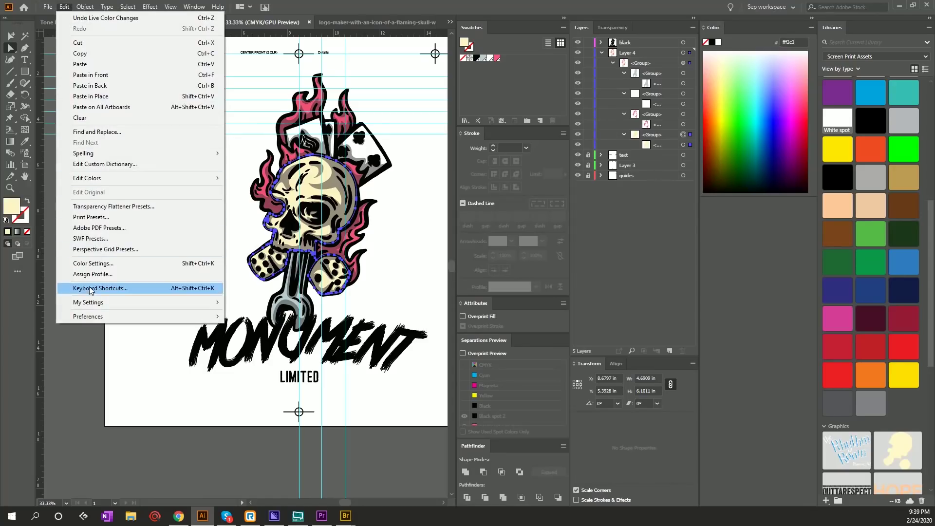
Select the cream fill of the skull and dice with the Magic Wand
left_click(250, 153)
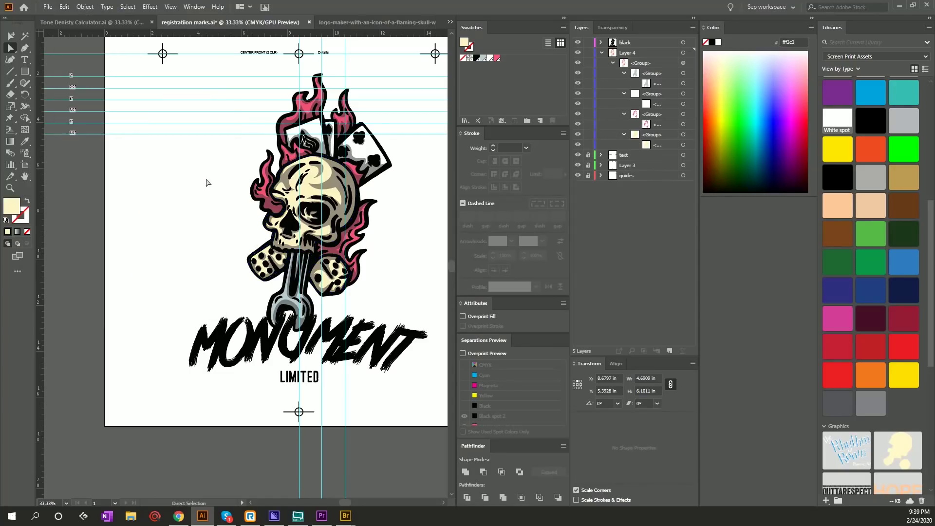
left_click(25, 36)
left_click(295, 188)
left_click(298, 189)
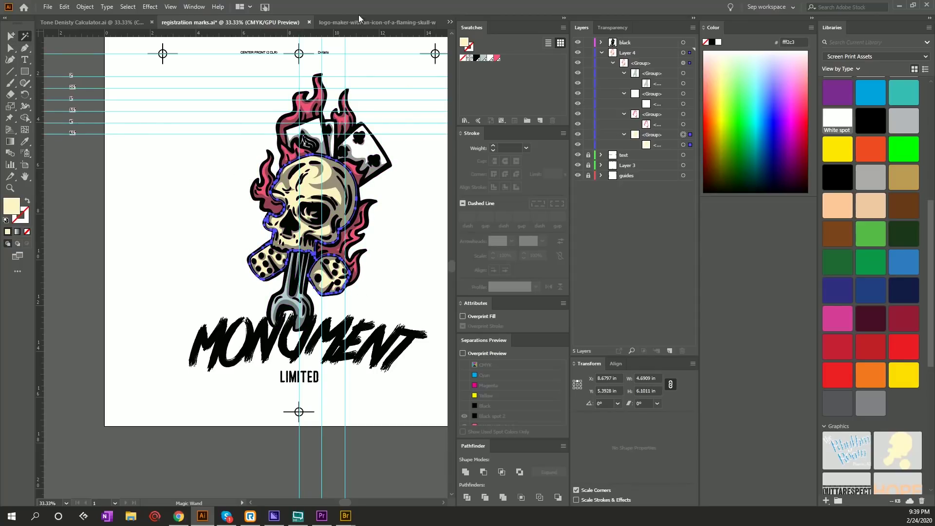
Recolor the cream skull and dice artwork using the PANTONE+ Solid Coated color book and deselect it
left_click(65, 6)
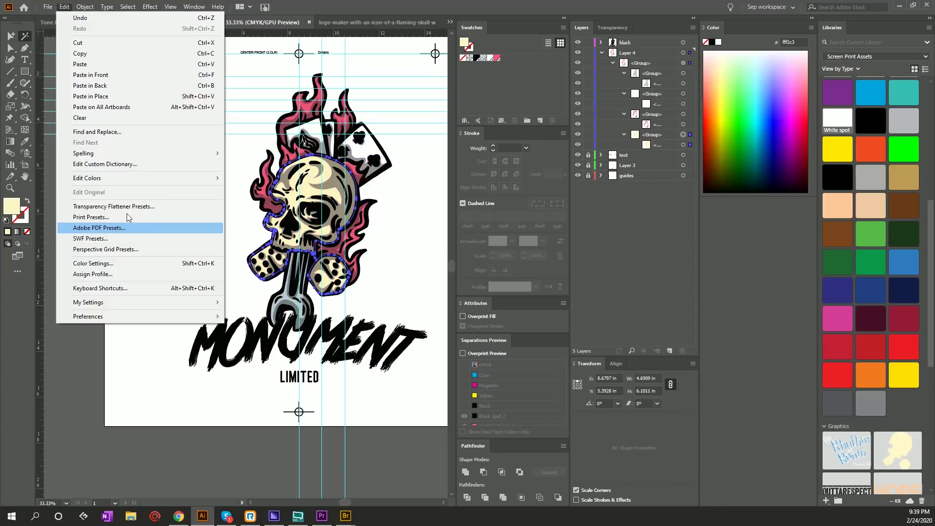
mouse_move(146, 177)
left_click(235, 179)
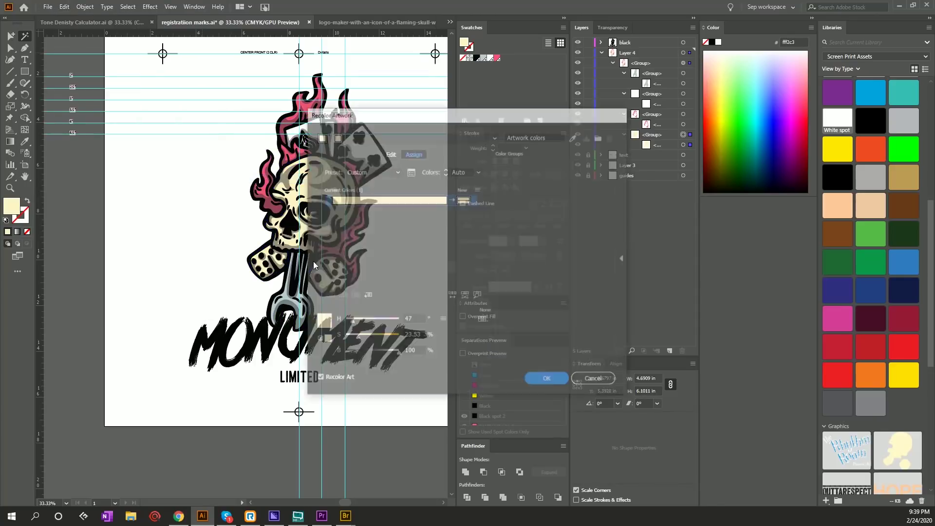
left_click(480, 323)
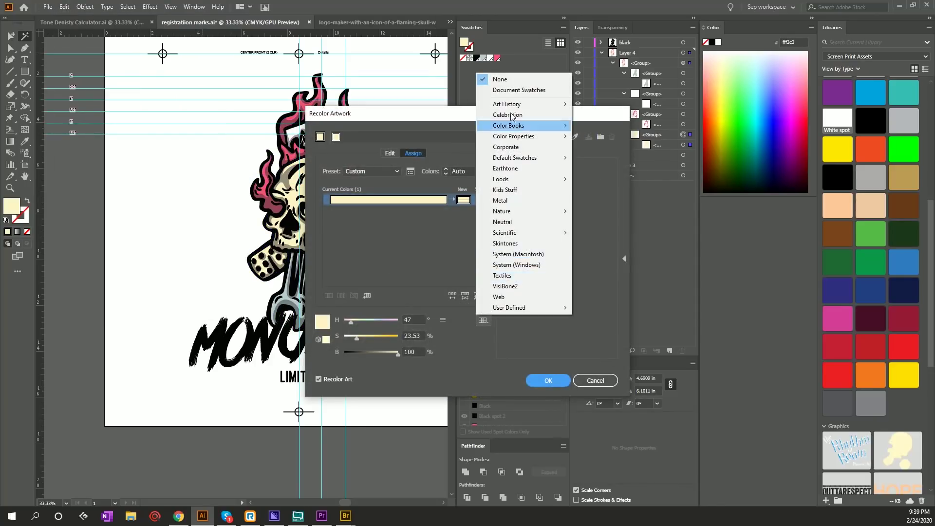
mouse_move(535, 125)
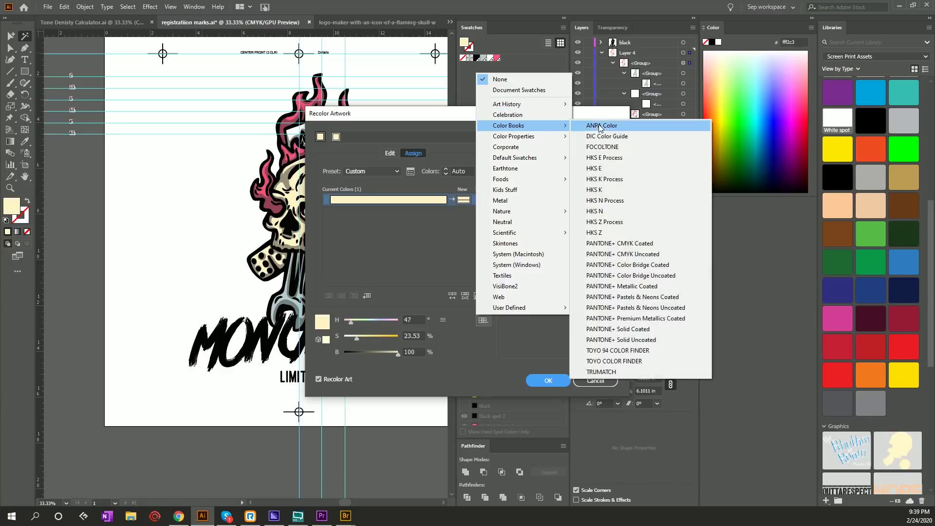
left_click(643, 329)
left_click(548, 380)
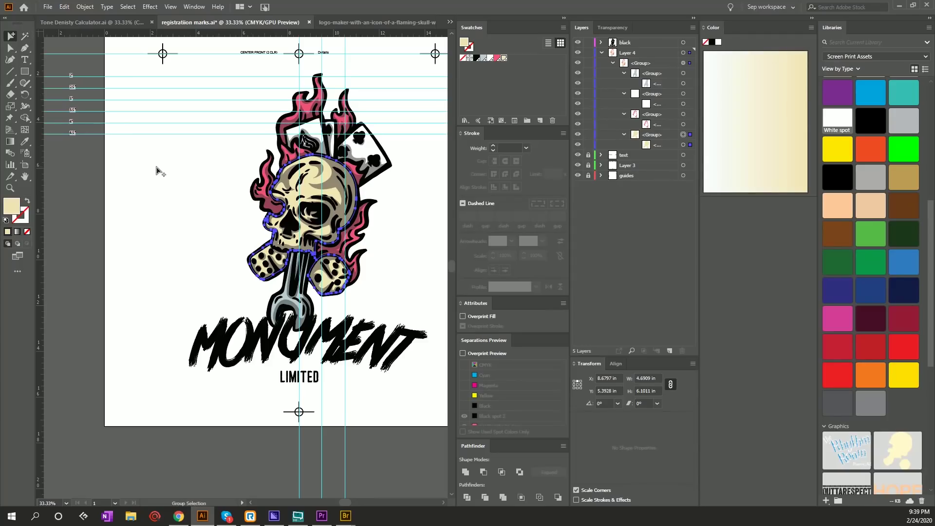
left_click(156, 171)
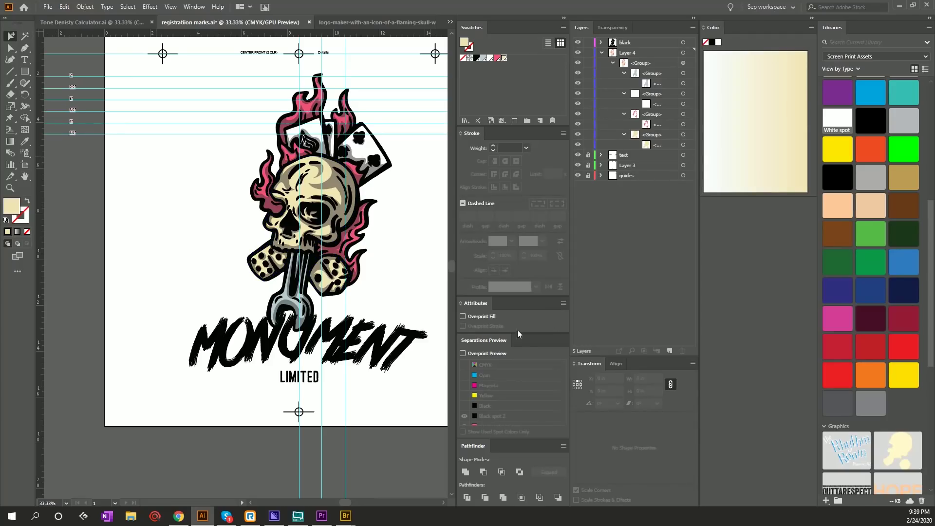
Turn on the overprint preview and toggle the CMYK plates, leaving only the spot color plates shown
scroll(351, 241, "right", 2)
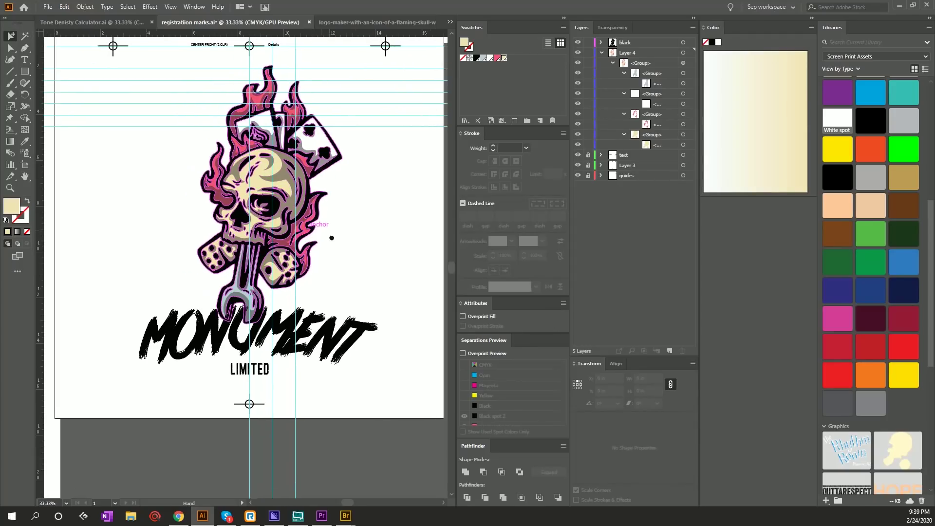
left_click(462, 354)
scroll(482, 370, "down", 3)
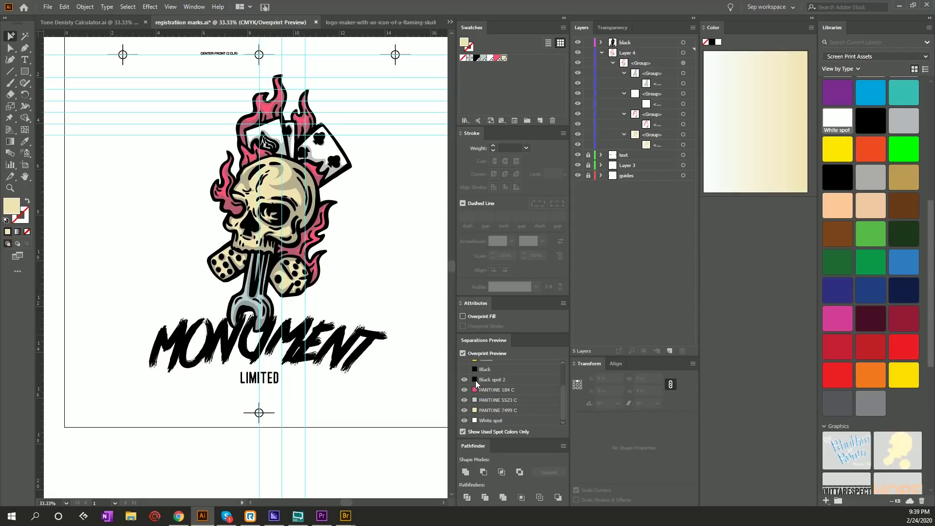
scroll(476, 378, "up", 3)
left_click(465, 366)
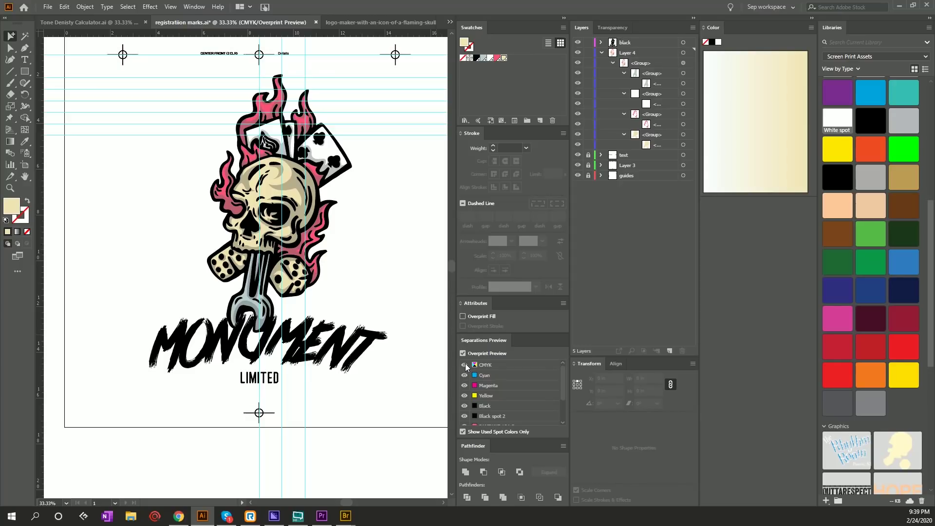
left_click(466, 366)
scroll(466, 369, "down", 3)
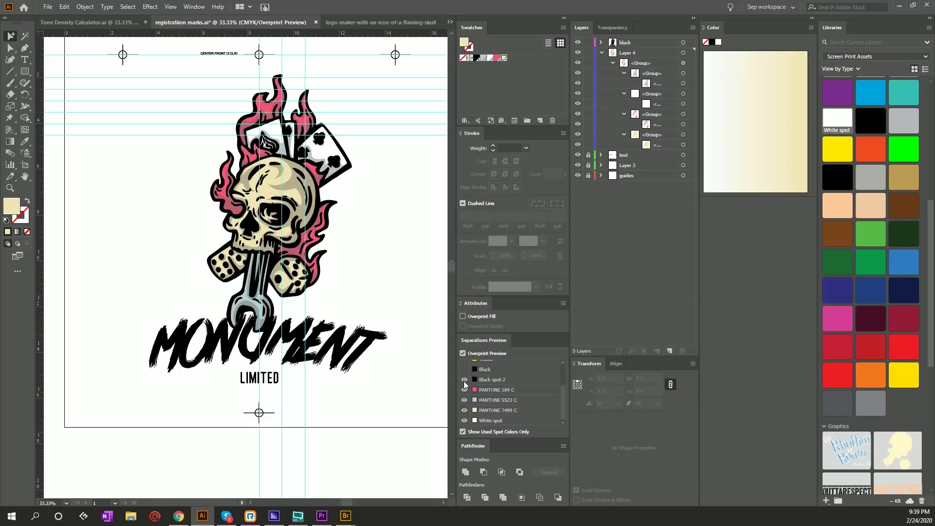
Hide and reshow the Black spot 2, PANTONE 184 C, PANTONE 5523 C and PANTONE 7499 C plates individually, and collapse Layer 4
left_click(464, 380)
left_click(464, 379)
left_click(464, 389)
left_click(465, 389)
left_click(465, 400)
left_click(464, 401)
left_click(465, 410)
left_click(464, 410)
left_click(602, 53)
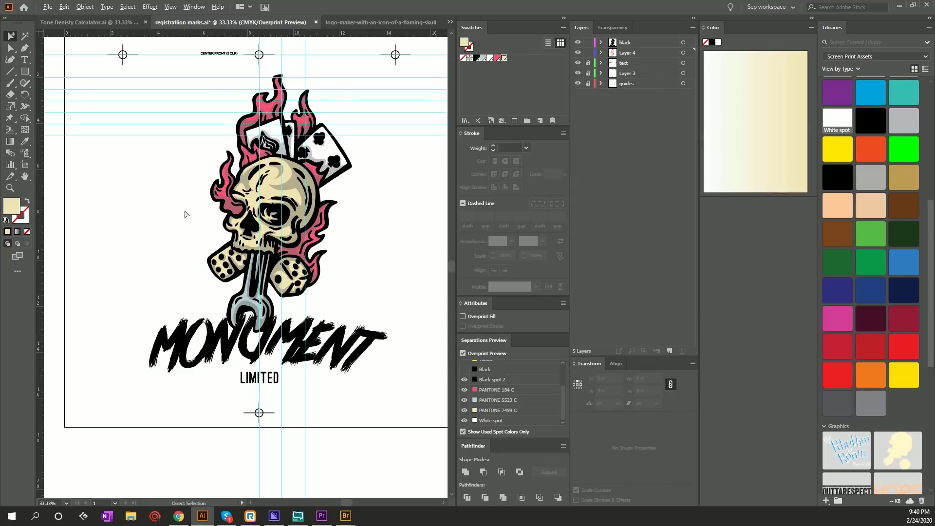
scroll(185, 214, "down", 1)
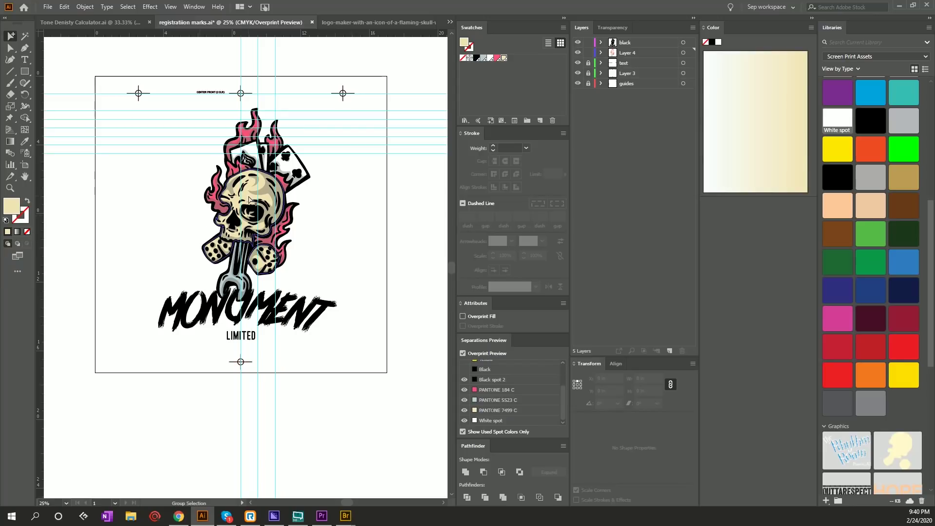
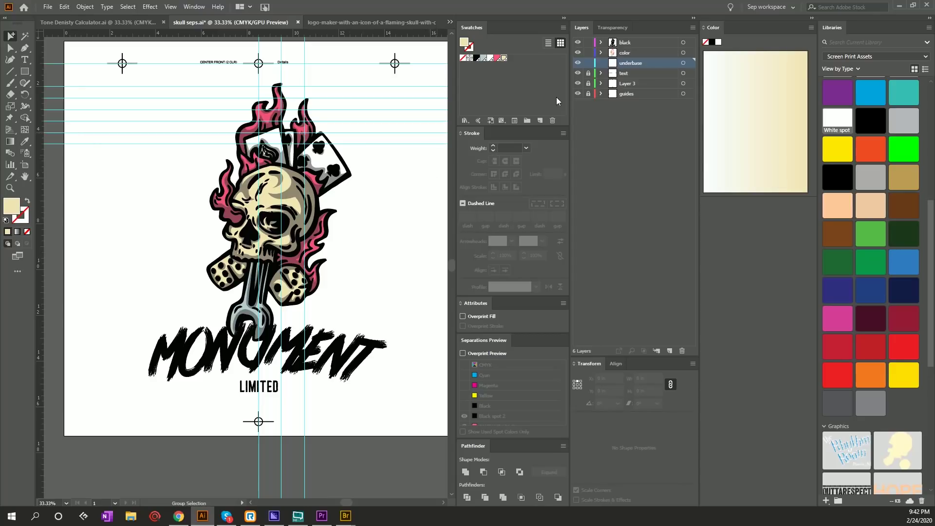
Copy all artwork from the color and black layers into the underbase layer and hide those two source layers
left_click(692, 53)
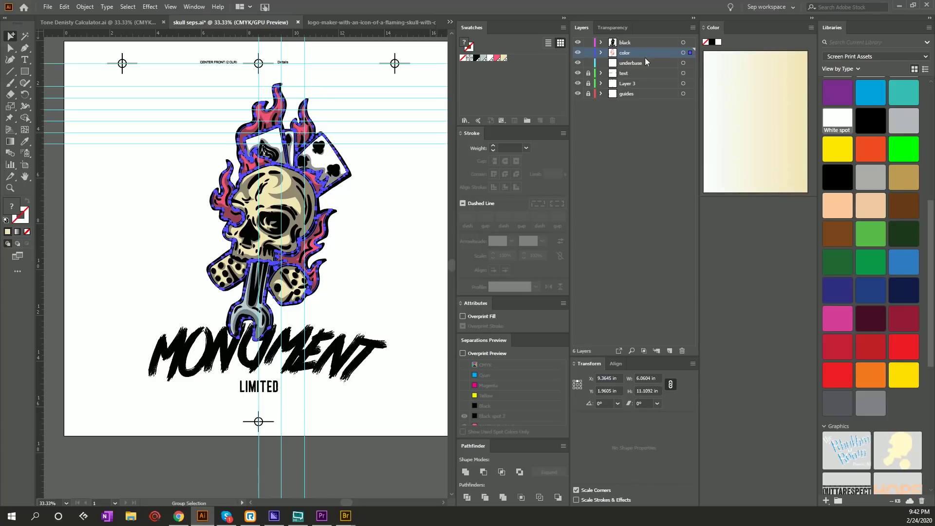
left_click(690, 42, "shift")
left_click(643, 42, "shift")
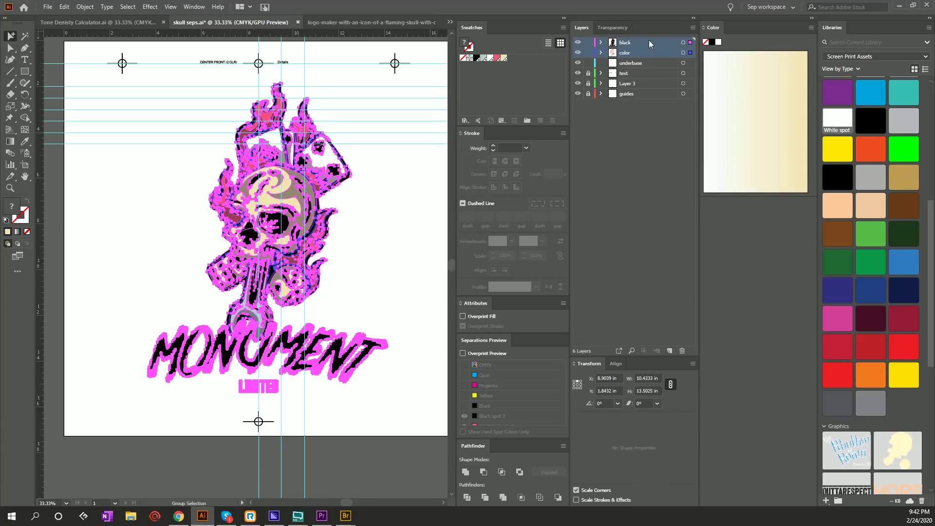
left_click(688, 63)
left_click(688, 61)
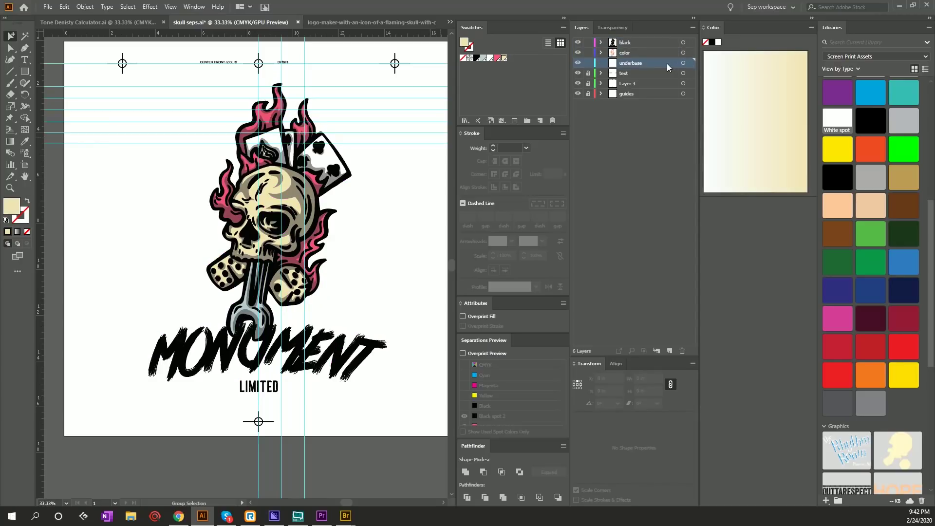
left_click(668, 64, "alt")
left_click(578, 52)
left_click(577, 42)
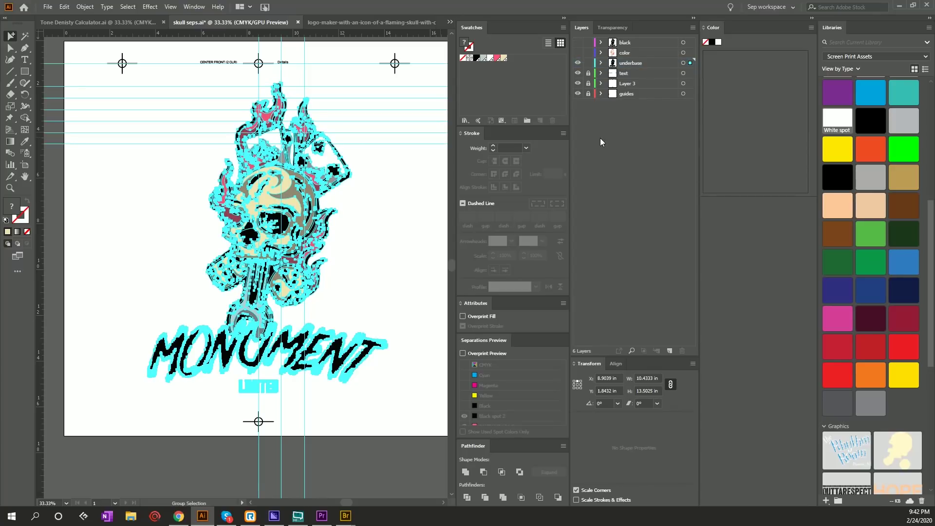
Expand the underbase layer and delete its first group, the shading over the skull, wrench, cards and dice
left_click(601, 62)
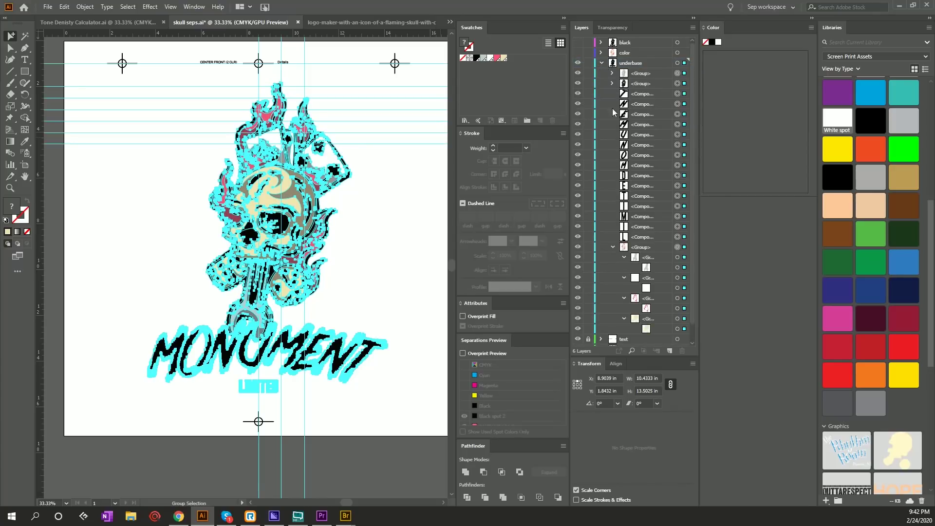
left_click(650, 73)
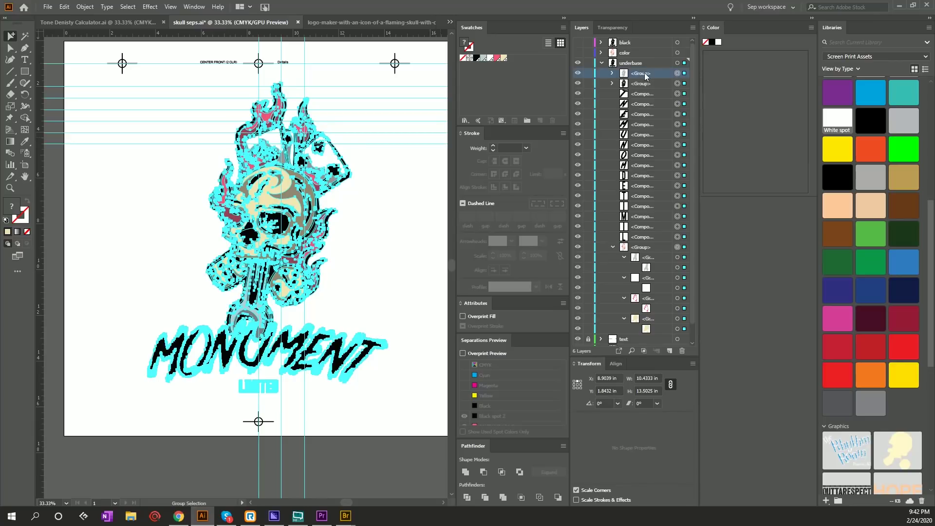
left_click(677, 73)
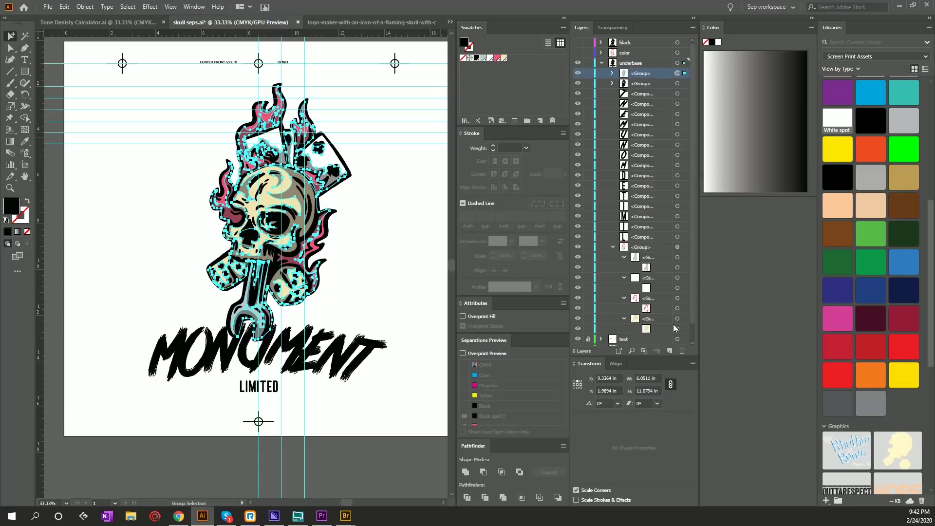
left_click(681, 350)
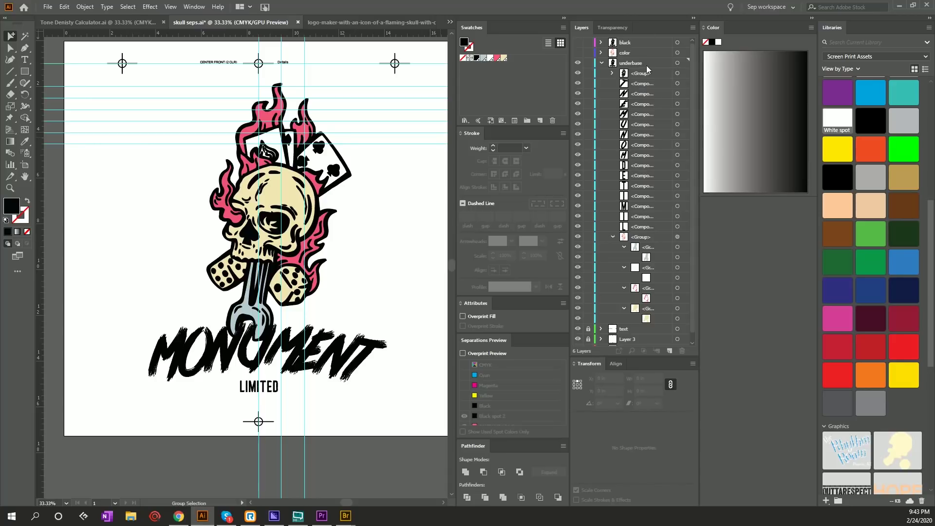
left_click(676, 73)
left_click(677, 83, "shift")
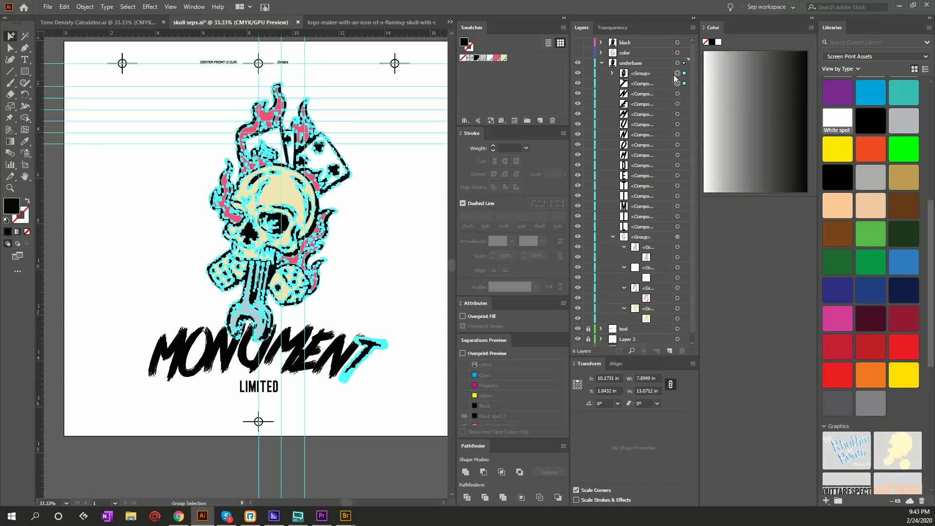
left_click(97, 141)
Select all black-filled artwork in the underbase layer with the Magic Wand and make it one compound path
key("y")
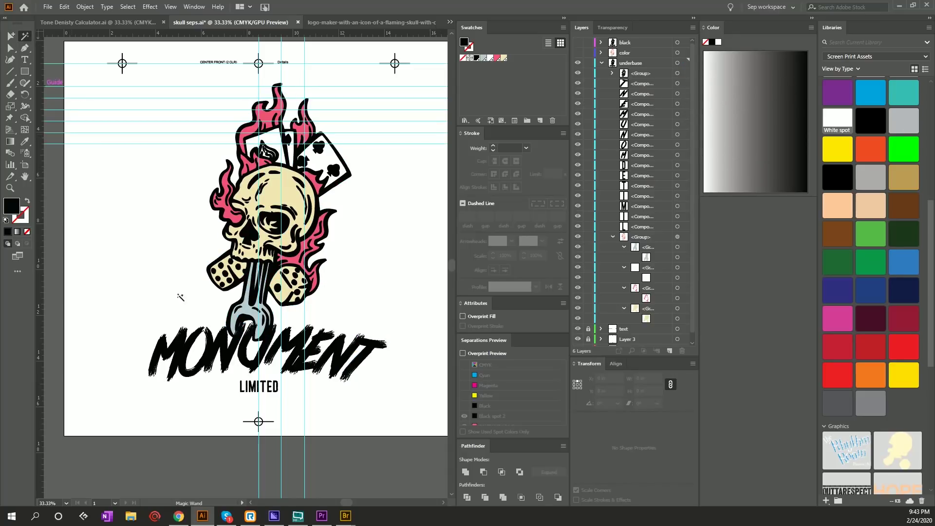
left_click(192, 341)
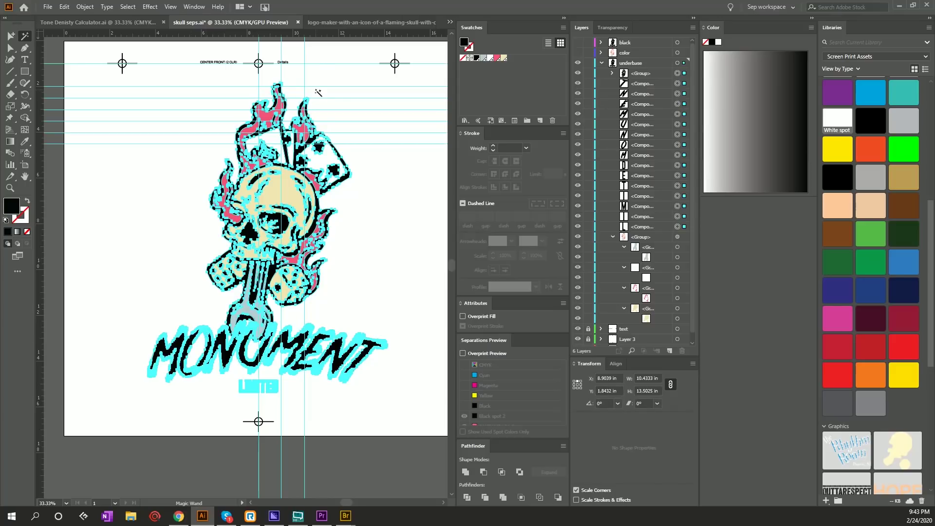
left_click(85, 7)
mouse_move(150, 349)
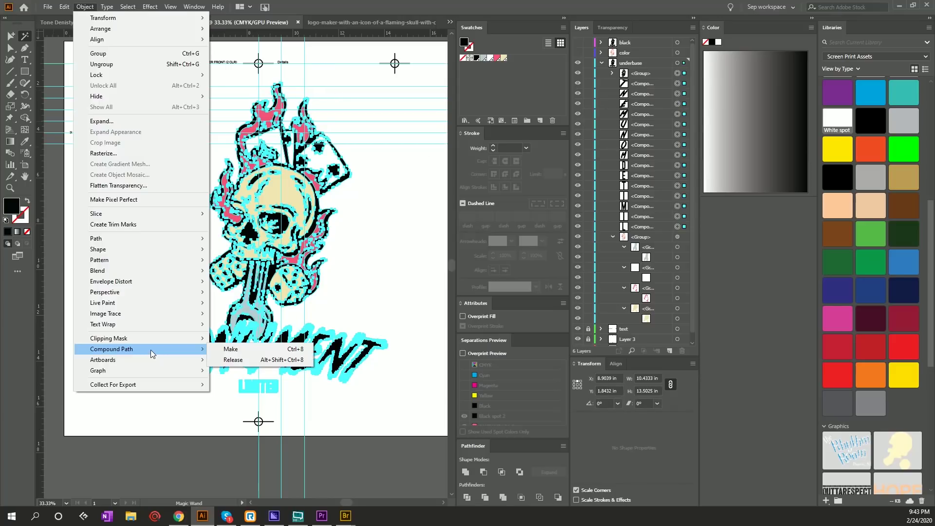
left_click(245, 350)
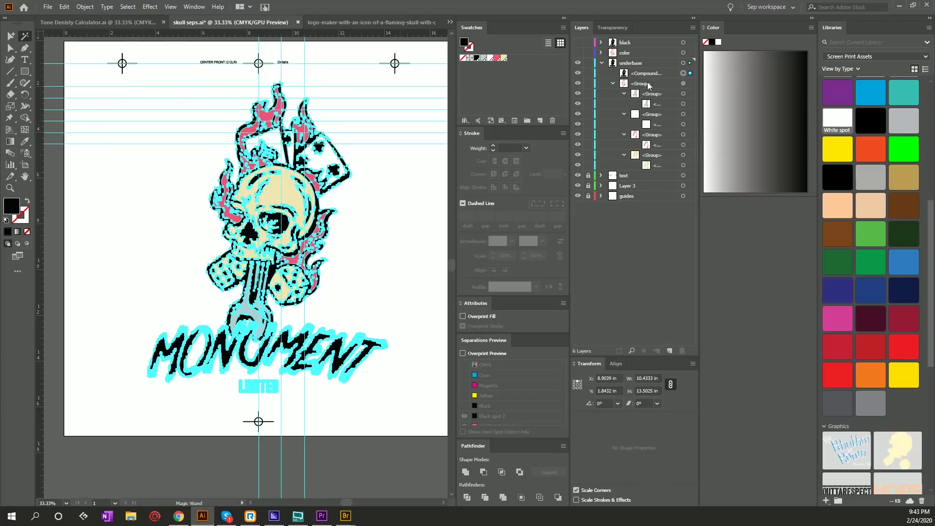
Select the remaining color group in the underbase layer and ungroup it into its separate paths
left_click(658, 85)
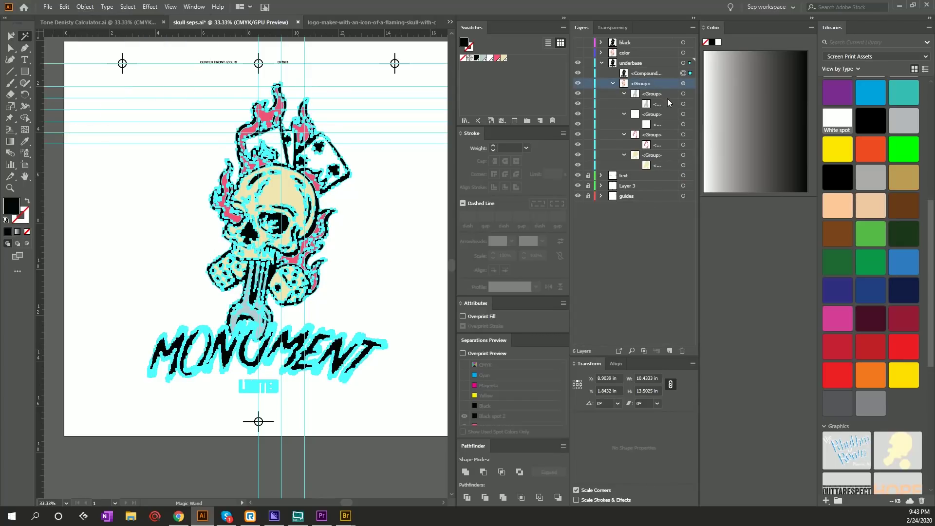
left_click(688, 85)
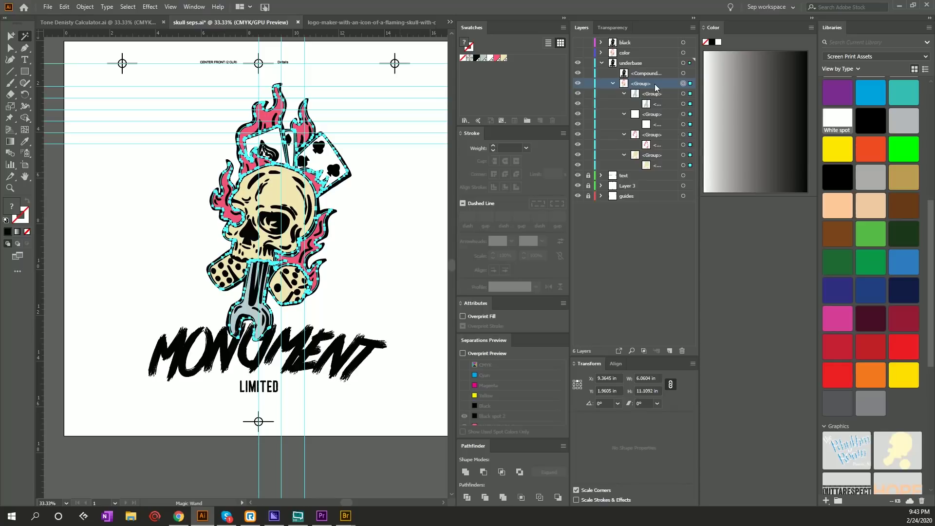
key("shift+ctrl+g")
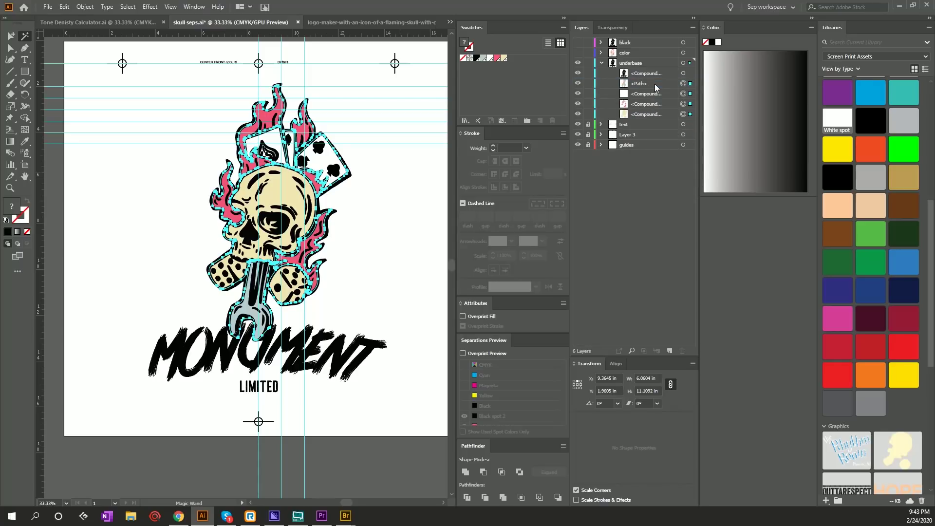
Select the wrench, cards, flames and skull color shapes in the underbase layer and combine them into one compound path
left_click(652, 82)
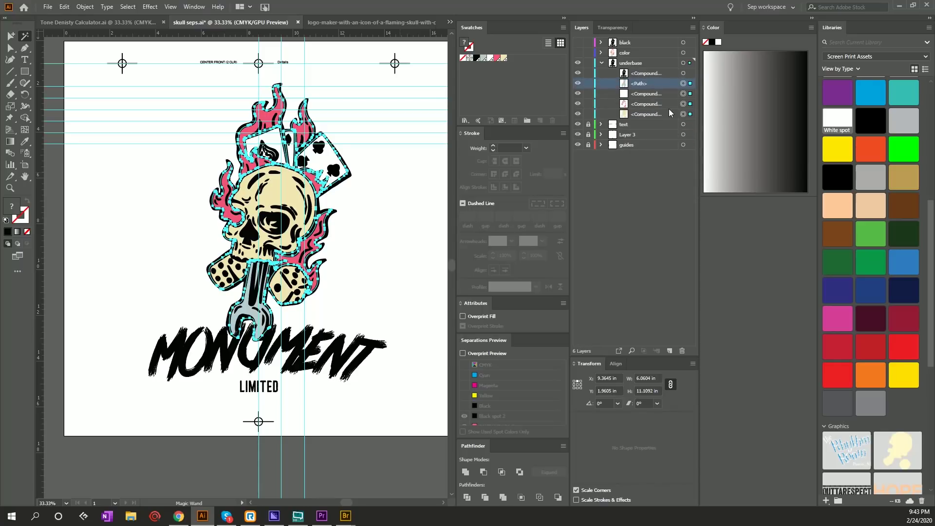
left_click(689, 85)
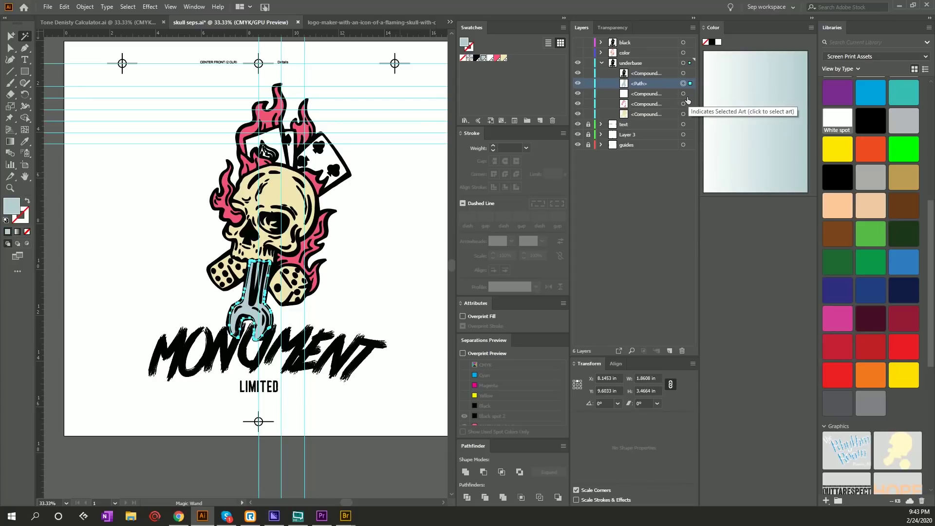
left_click(691, 95, "shift")
left_click(690, 103, "shift")
left_click(690, 114, "shift")
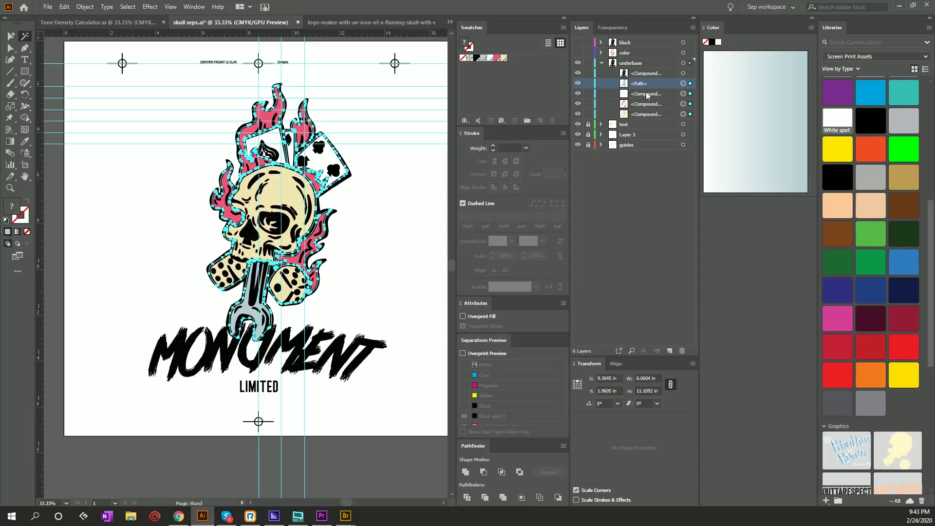
key("ctrl+8")
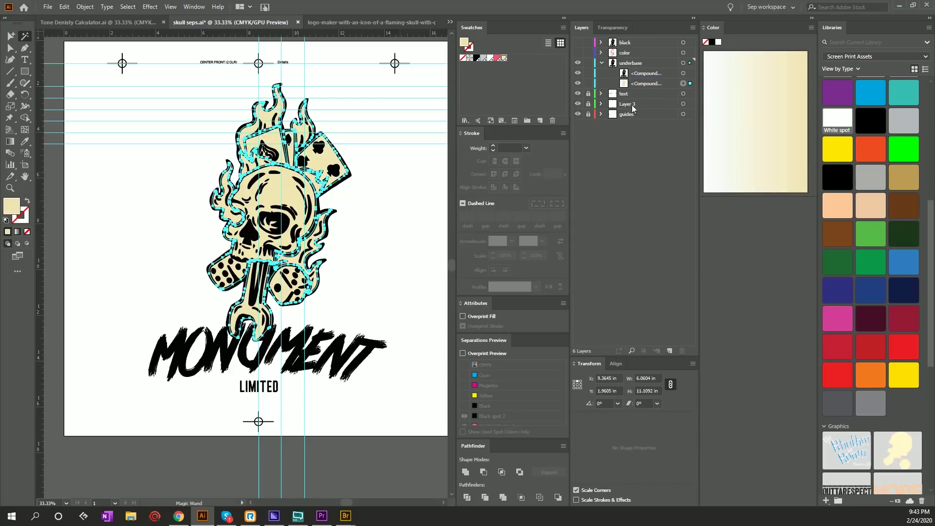
left_click(422, 177)
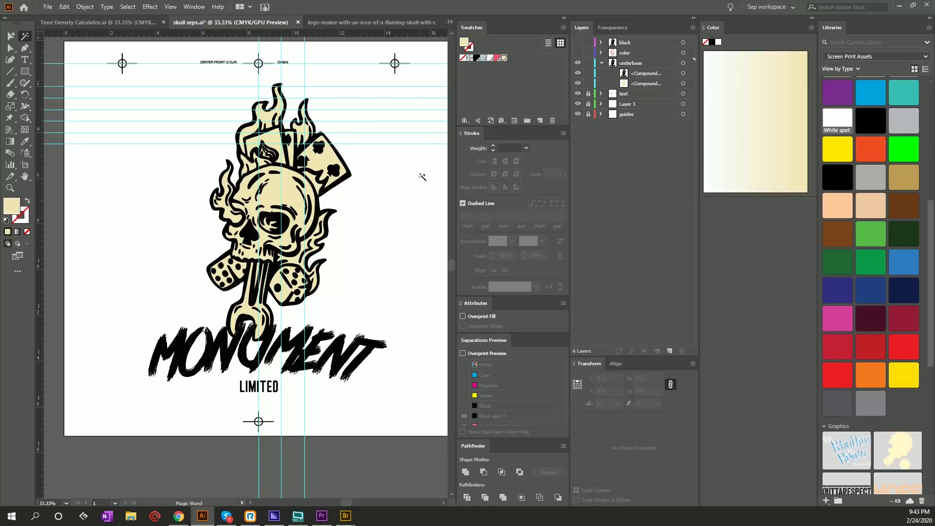
Hide and reshow the underbase layer's black compound path to inspect the merged color shape beneath it
left_click(288, 187)
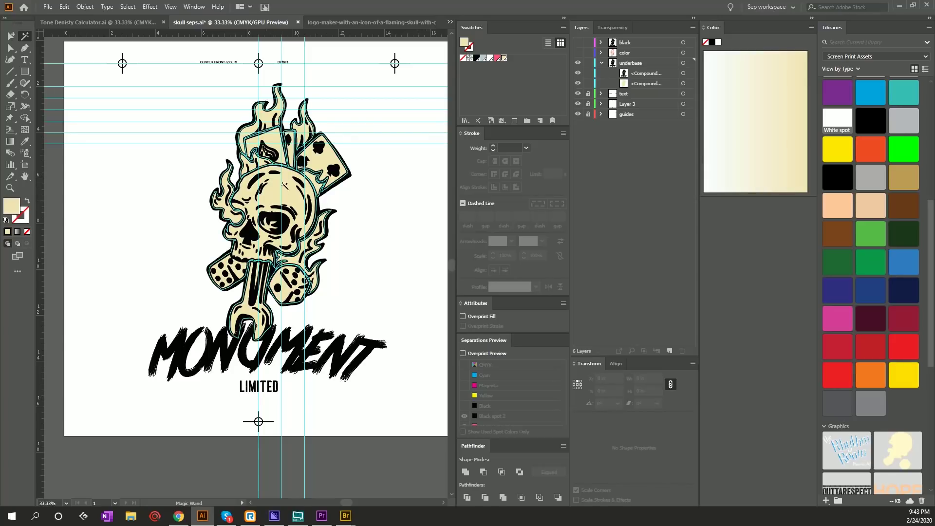
left_click(263, 117)
left_click(276, 142)
left_click(300, 158)
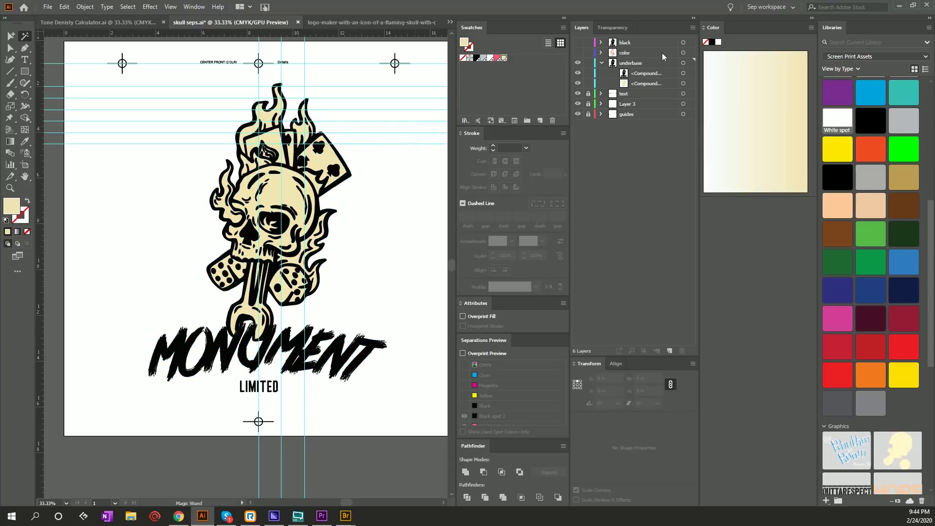
left_click(578, 74)
left_click(578, 73)
left_click(578, 73)
left_click(578, 73)
left_click(578, 73)
left_click(578, 73)
Subtract the black compound path from the merged color shape in the underbase layer with Minus Front and deselect the result
left_click(690, 74)
left_click(690, 74)
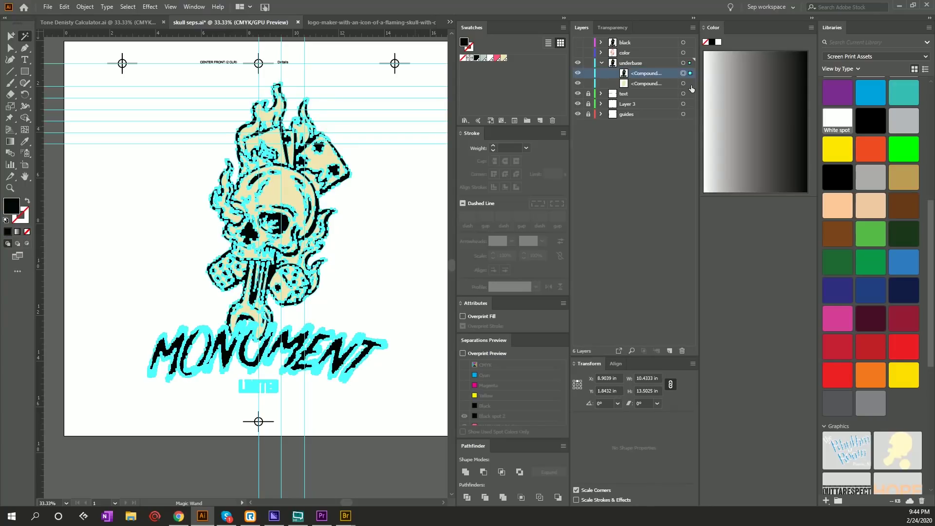
left_click(690, 84, "shift")
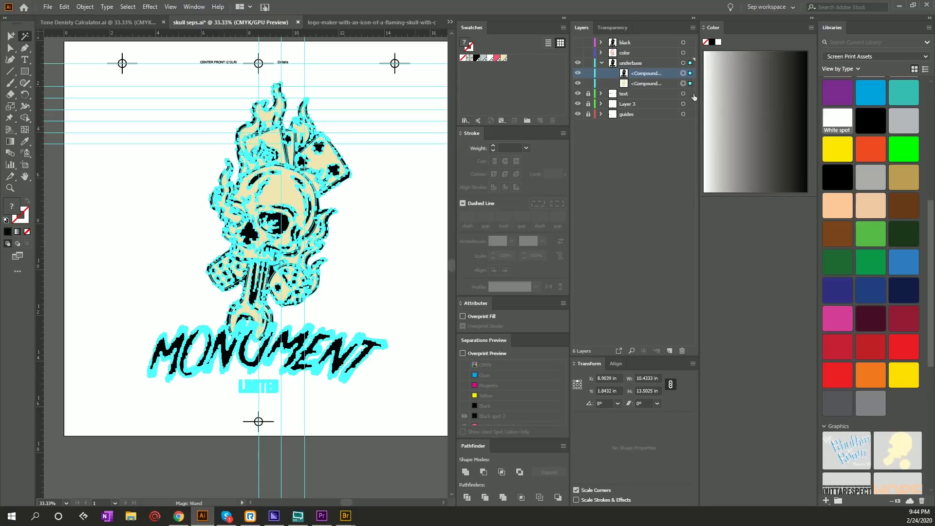
left_click(484, 473)
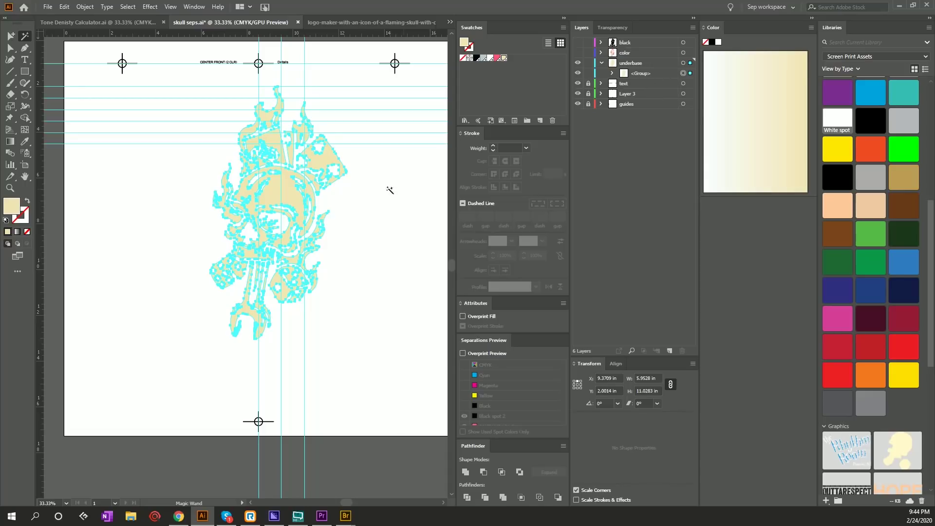
left_click(10, 36)
left_click(141, 215)
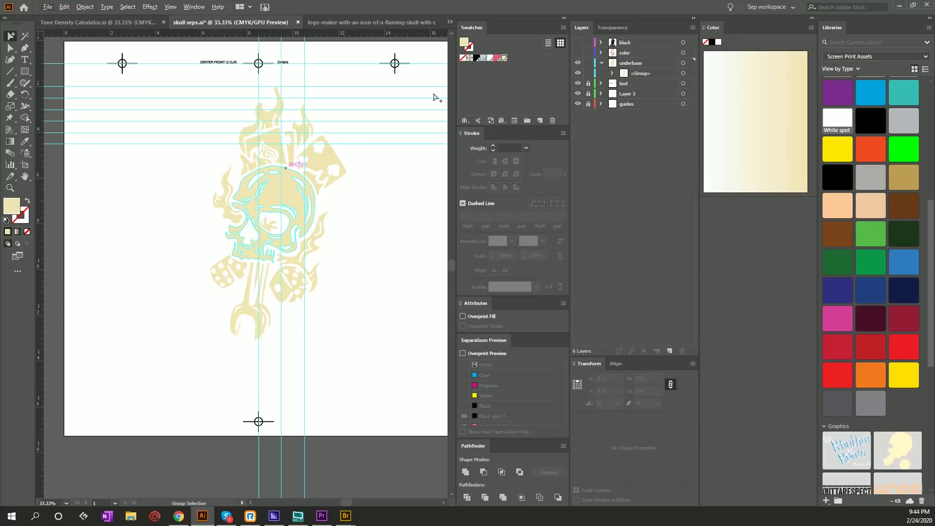
Show the color and black layers over the knocked-out underbase and hide them again to compare
left_click(578, 53)
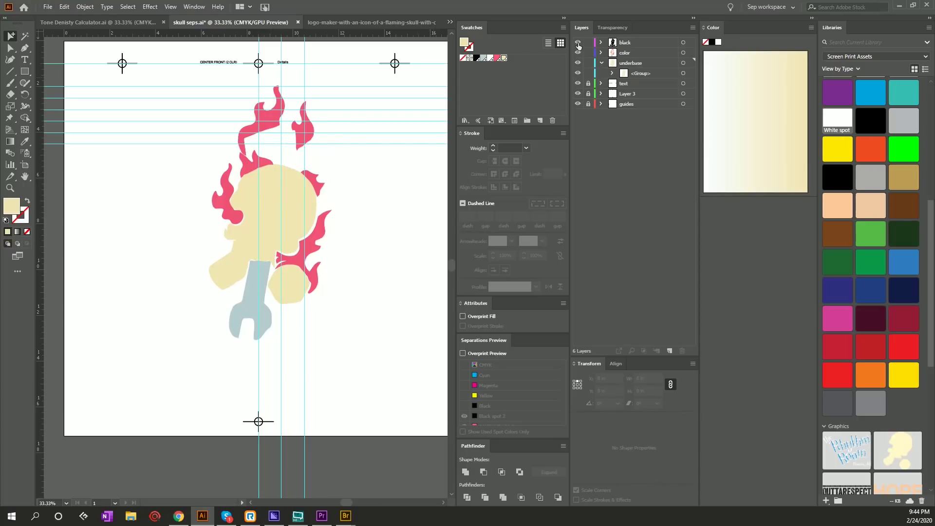
left_click(577, 43)
left_click(577, 43)
left_click(577, 43)
left_click(577, 42)
left_click(577, 53)
left_click(578, 63)
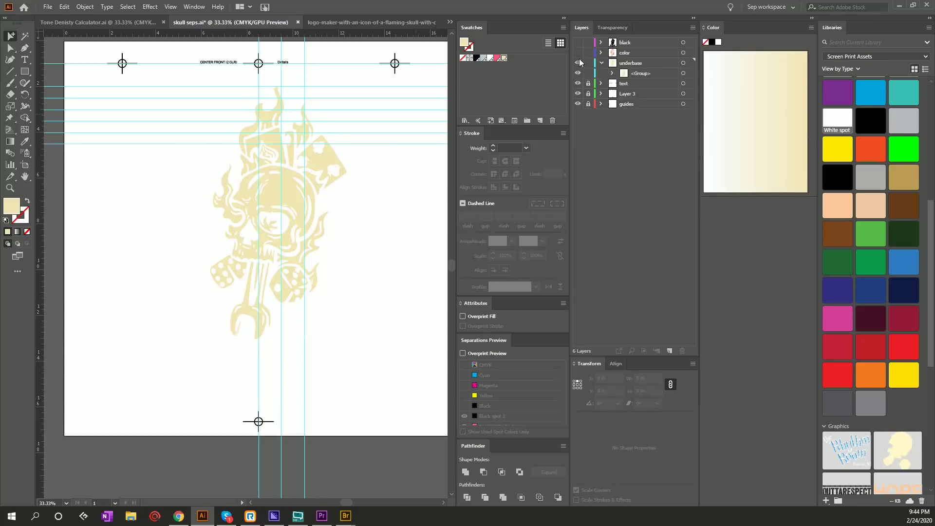
Fill all artwork in the underbase layer with the Yellow 82500 library color and deselect it
left_click(588, 84)
left_click(685, 63)
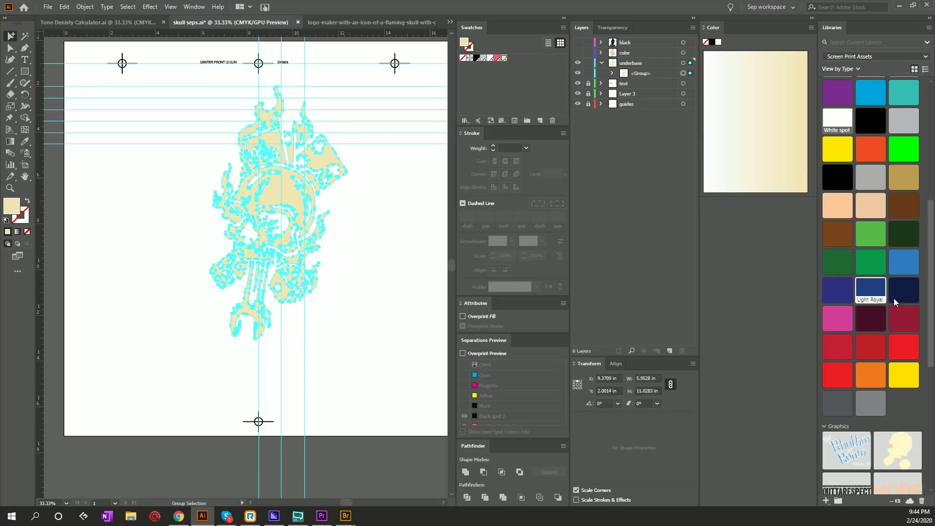
left_click(907, 375)
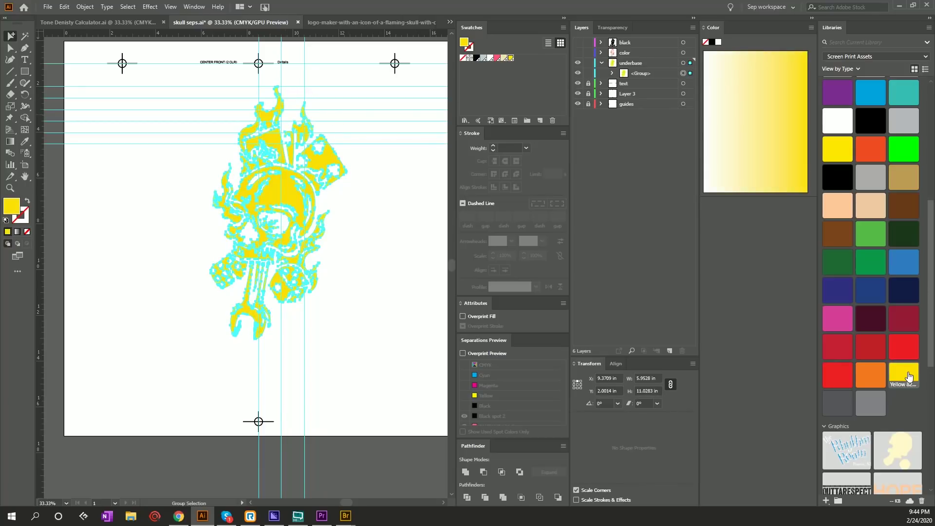
left_click(360, 196)
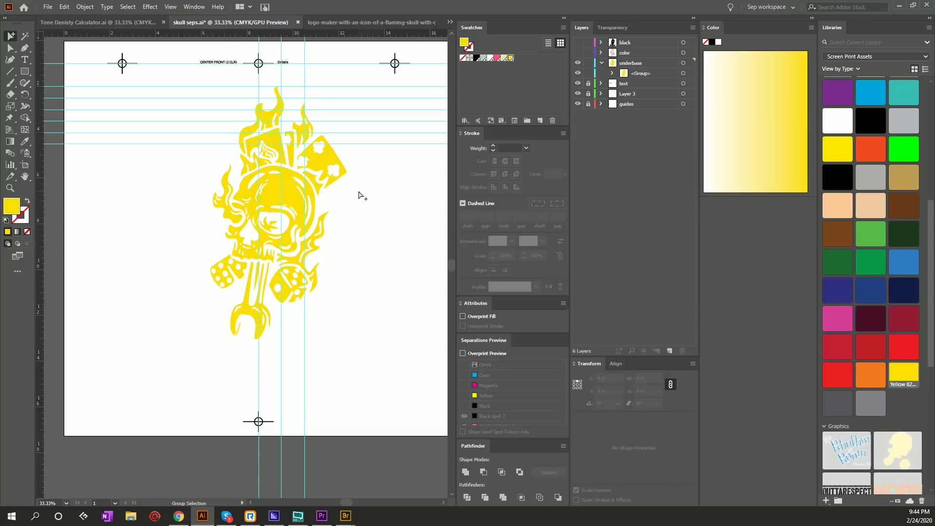
Show and rehide the black and color layers, and print the underbase alone to the EPSON Stylus Pro 4800
left_click_drag(577, 43, 578, 49)
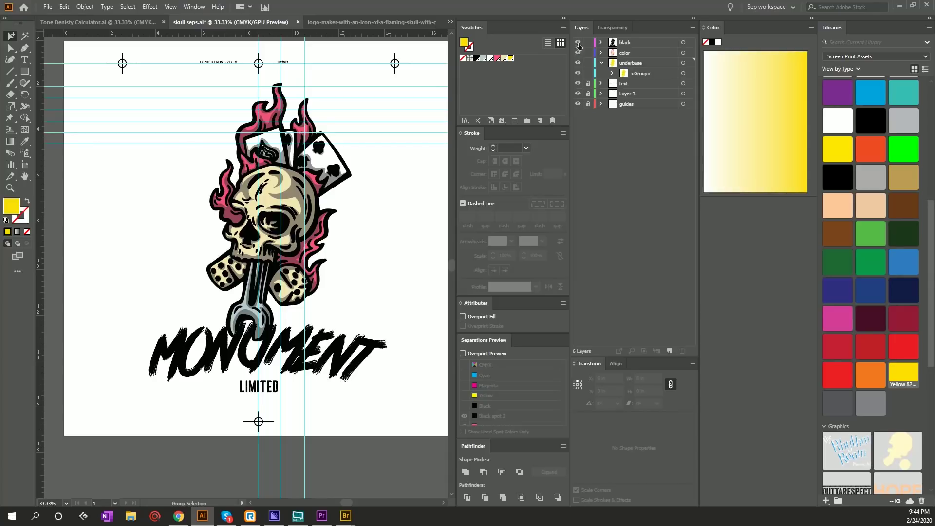
left_click_drag(578, 43, 578, 54)
left_click(51, 10)
left_click(71, 259)
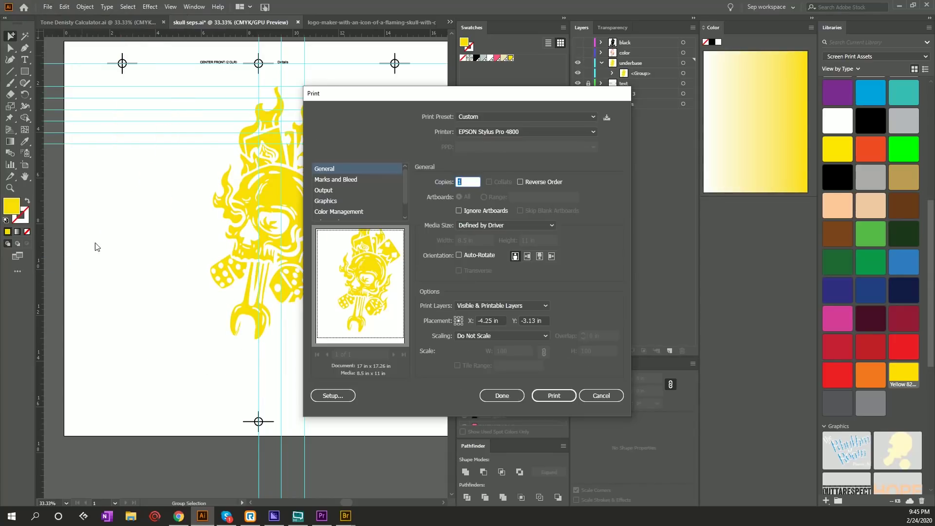
left_click(552, 395)
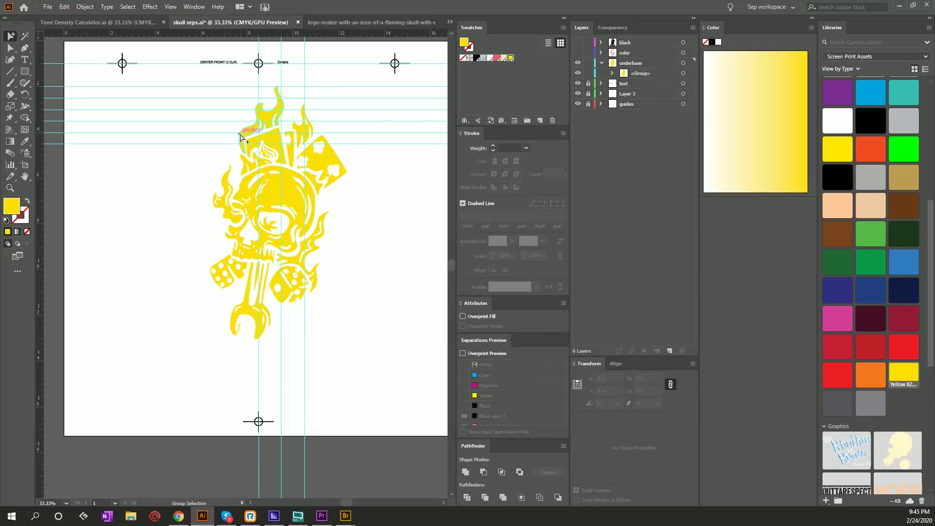
Show the color and black layers without the underbase, and reshow and collapse the underbase layer
left_click(578, 63)
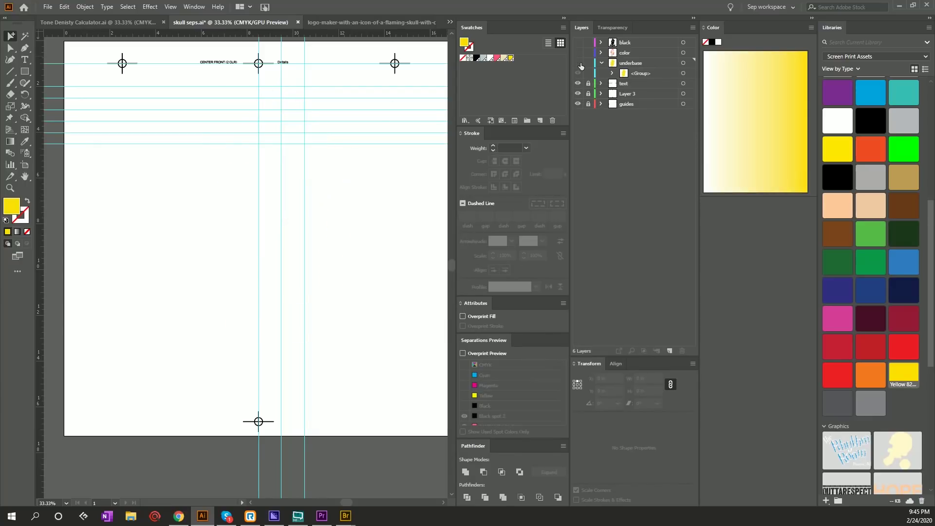
left_click(578, 52)
left_click(578, 42)
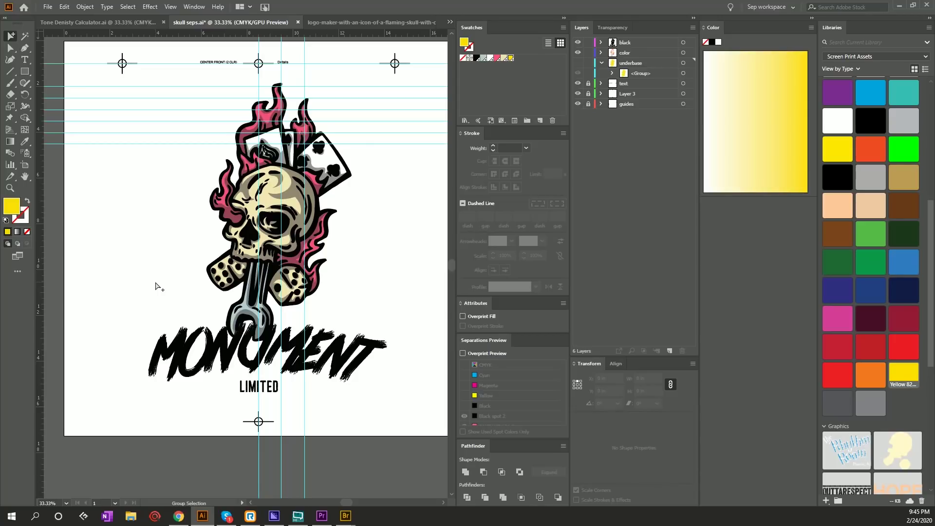
left_click(577, 62)
left_click(602, 63)
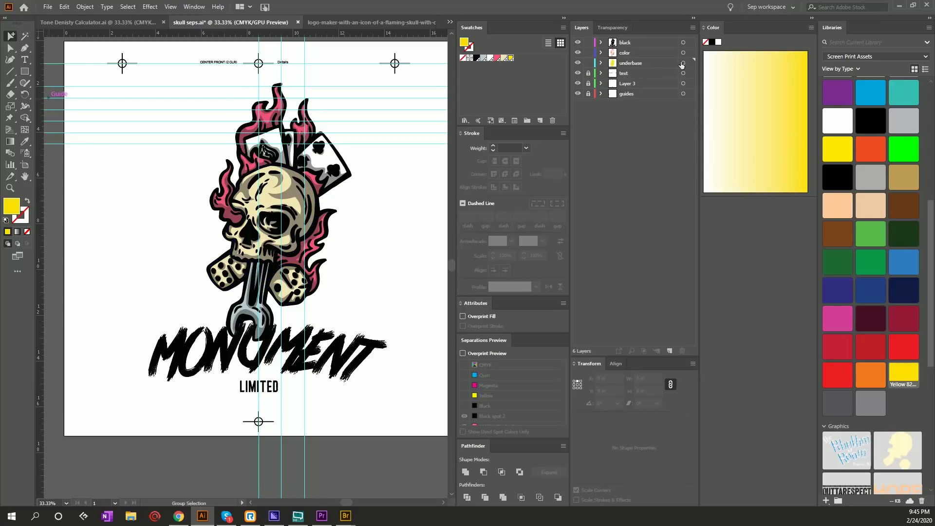
left_click(268, 203)
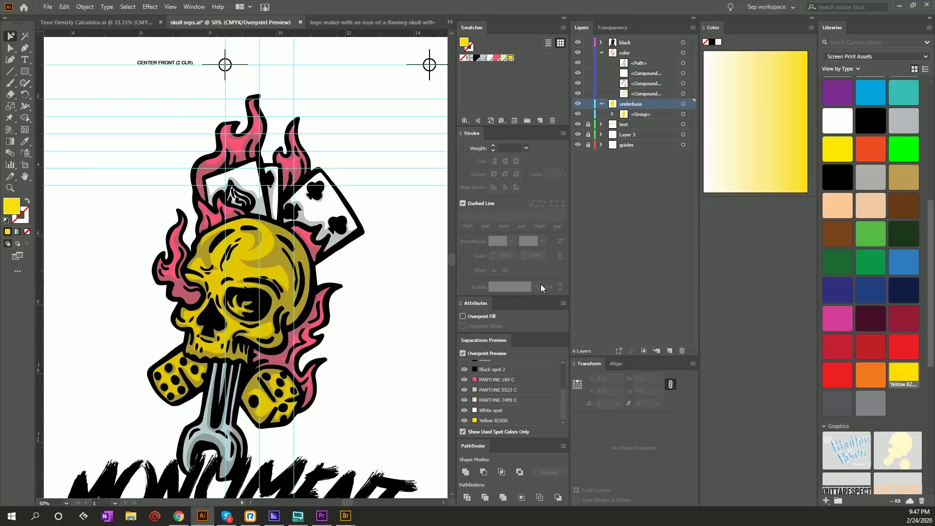
Hide and reshow the PANTONE 7499 C plate to check the skull and dice color over the yellow underbase
left_click(464, 399)
left_click(465, 399)
left_click(464, 399)
left_click(465, 399)
left_click(245, 279)
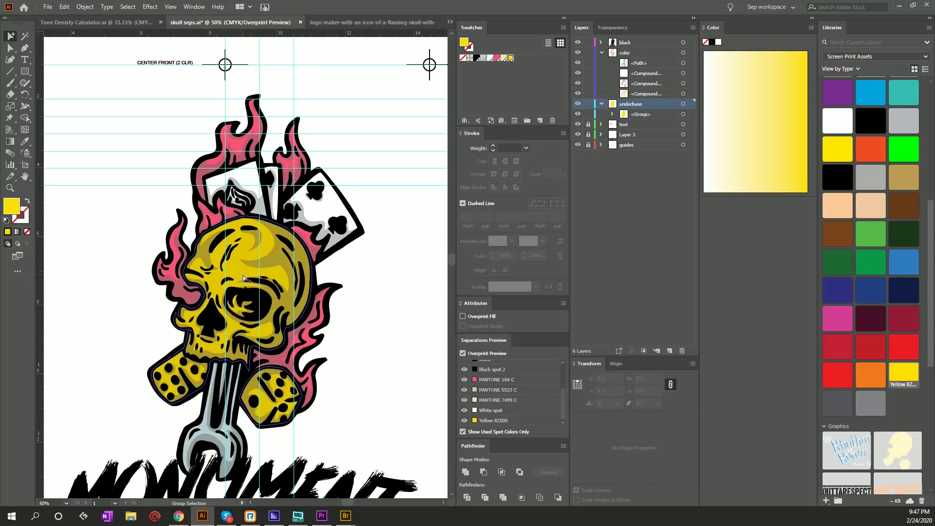
left_click(388, 254)
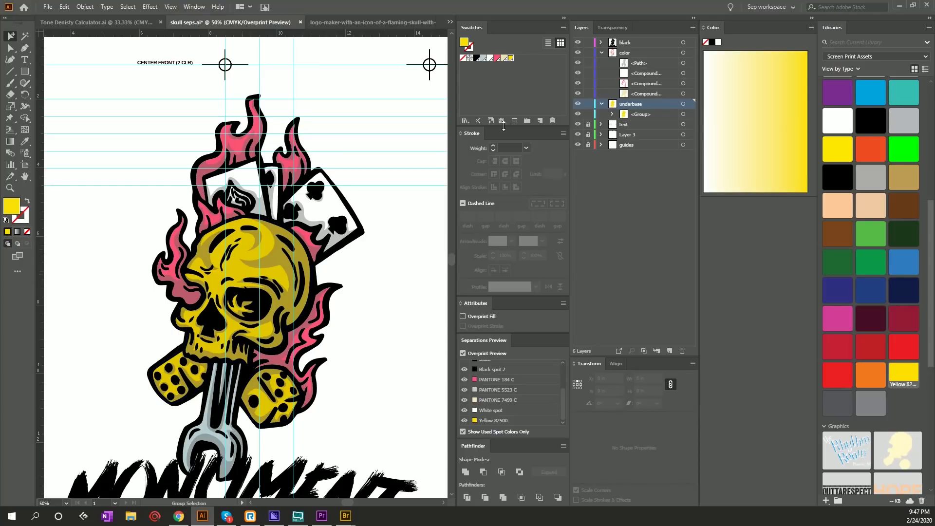
Select the pink flames in the color layer and set their fill to overprint
left_click(690, 84)
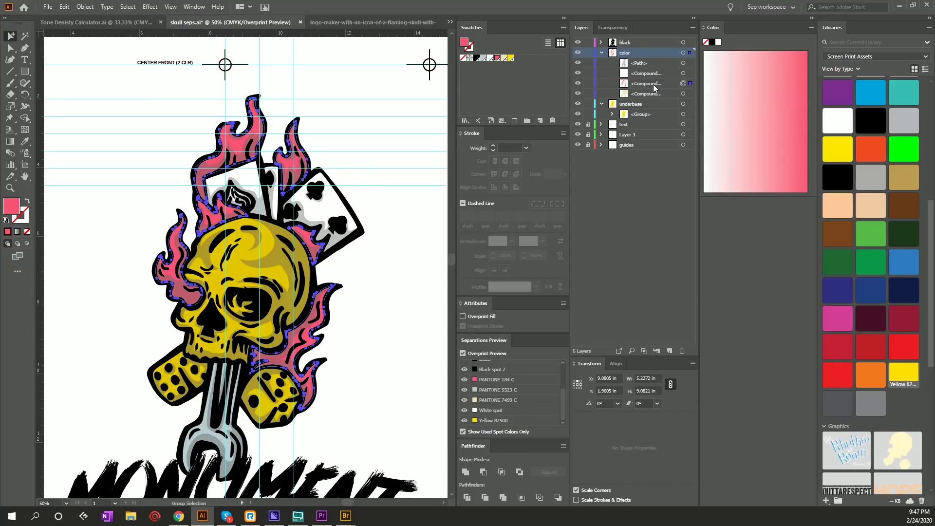
left_click(24, 37)
left_click(237, 146)
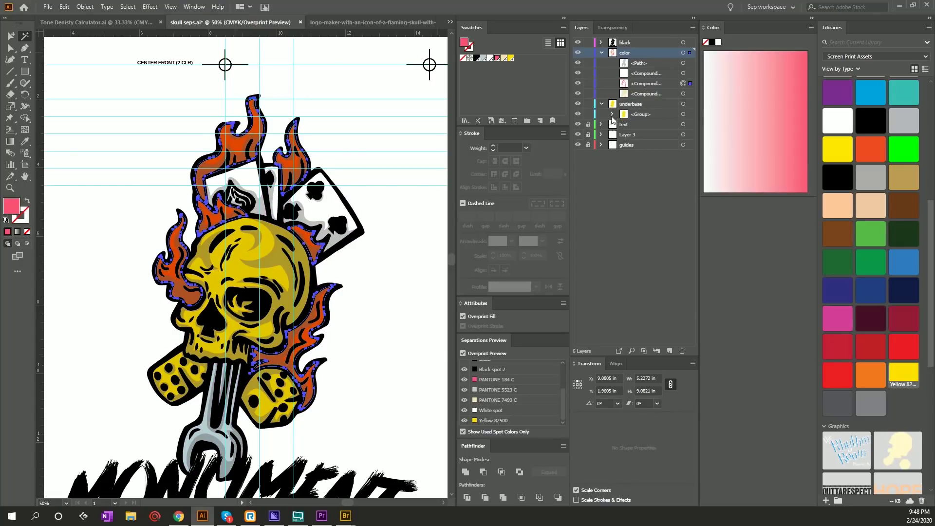
Set the fills of the wrench and of the white cards to overprint, and deselect the artwork
left_click(205, 429, "shift")
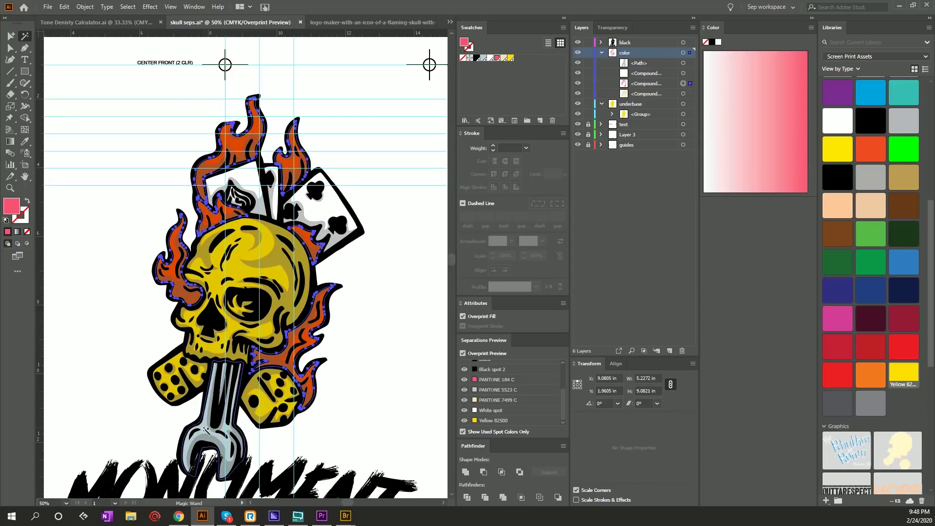
left_click(205, 429)
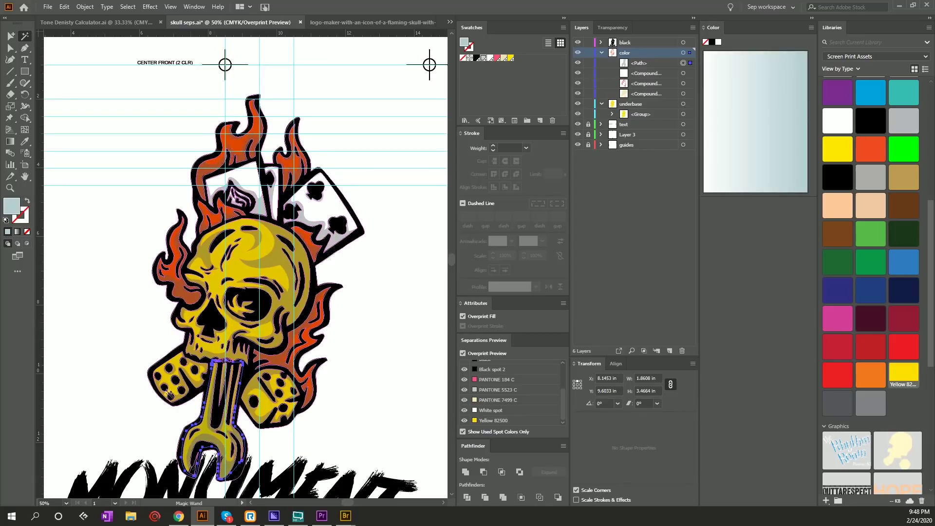
left_click(330, 207)
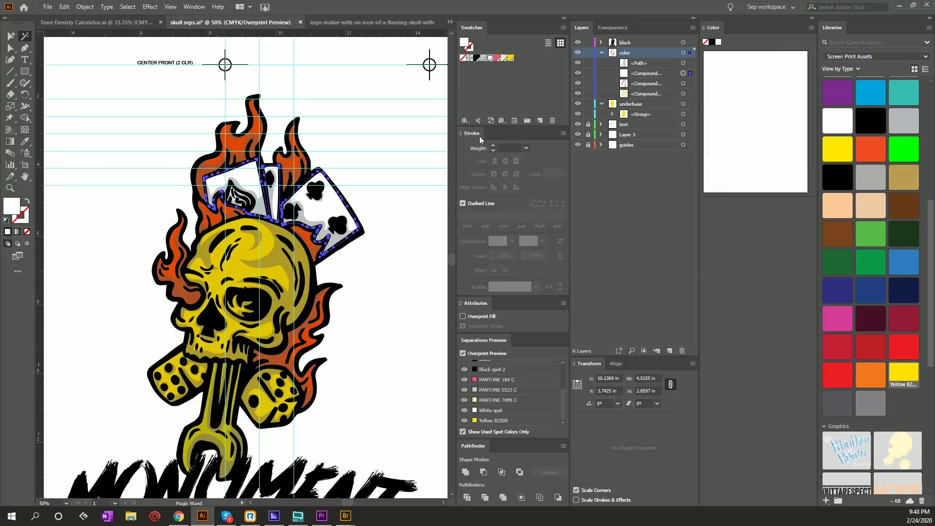
key("v")
left_click(388, 309)
left_click(136, 286)
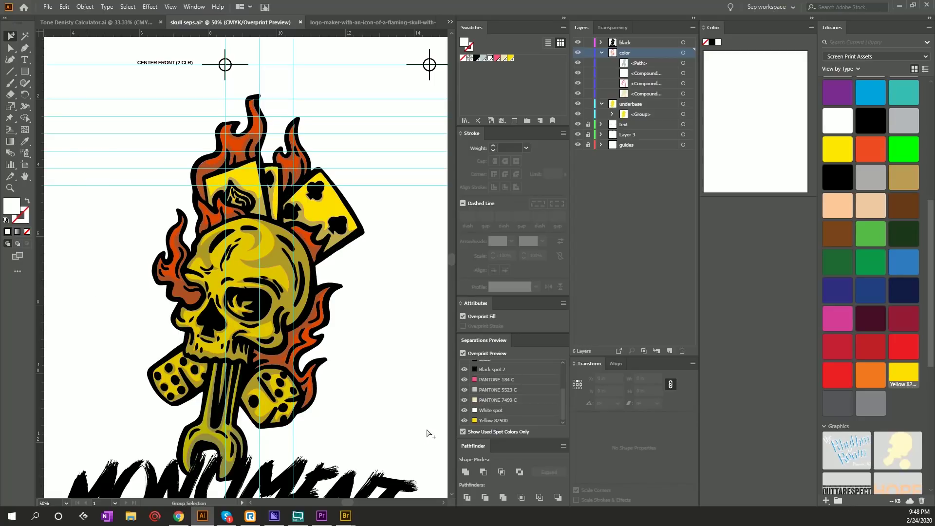
Toggle the Black spot 2 plate to compare the artwork with and without black, leaving the plate hidden
left_click(464, 369)
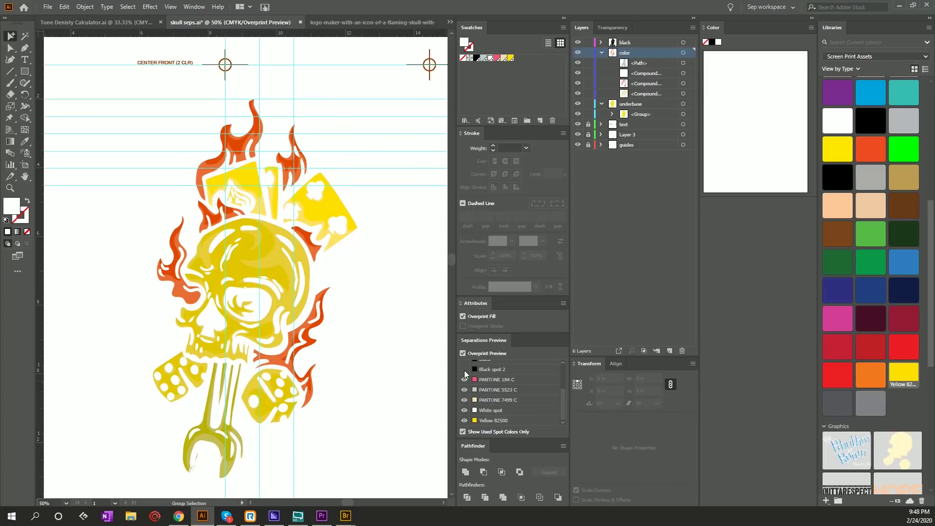
left_click(464, 369)
left_click(464, 369)
left_click(464, 370)
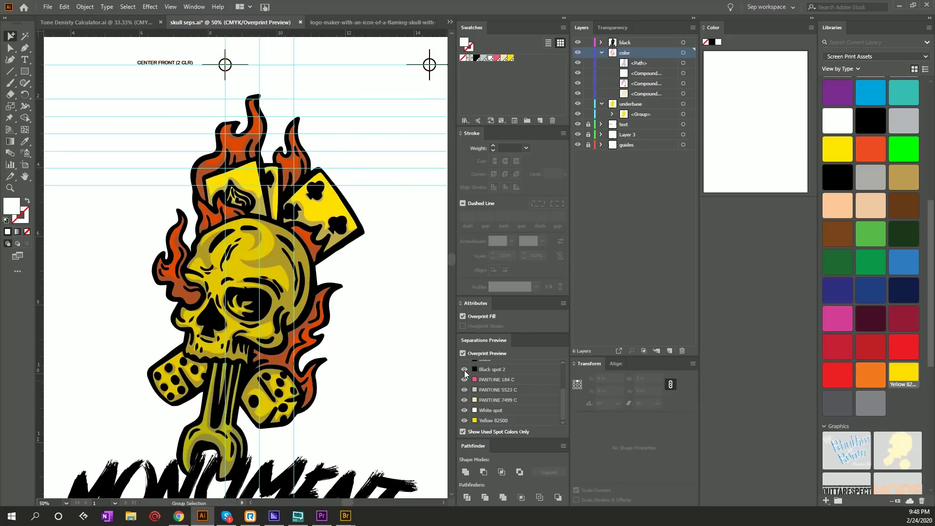
left_click(464, 370)
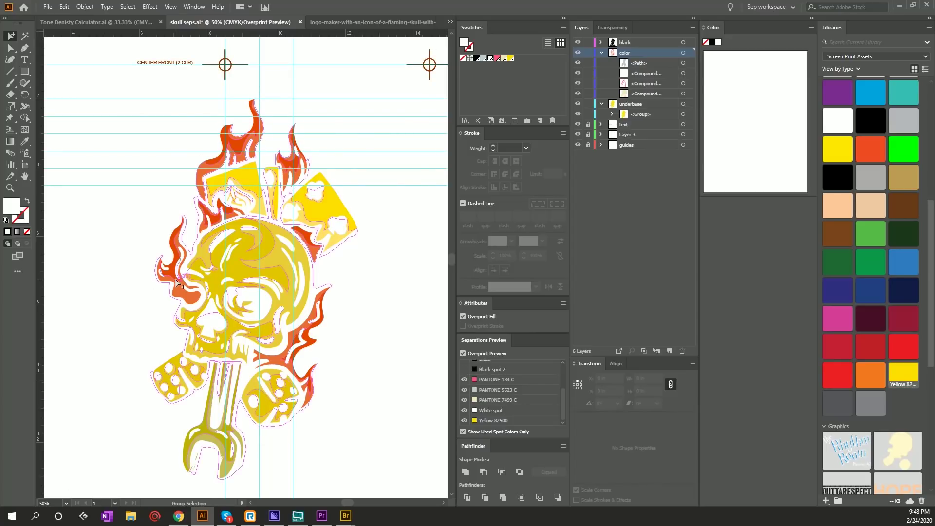
Select the topmost group in the black layer, which holds the shading, and set its fill to overprint
scroll(171, 267, "up", 1)
scroll(204, 261, "up", 1)
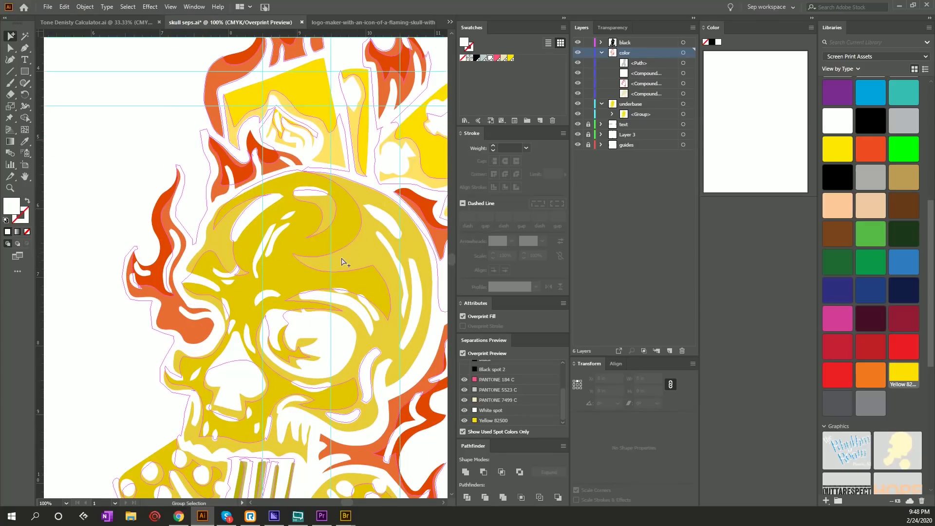
left_click(274, 273)
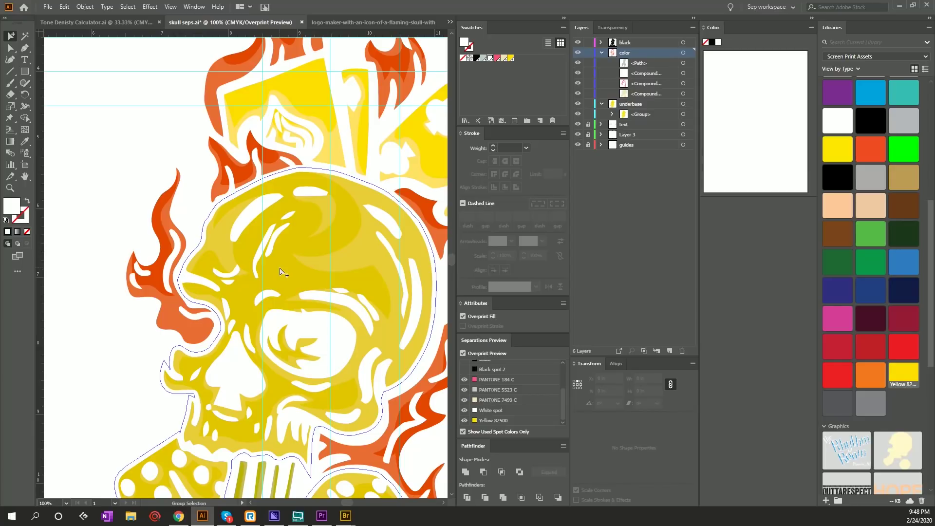
left_click(421, 276)
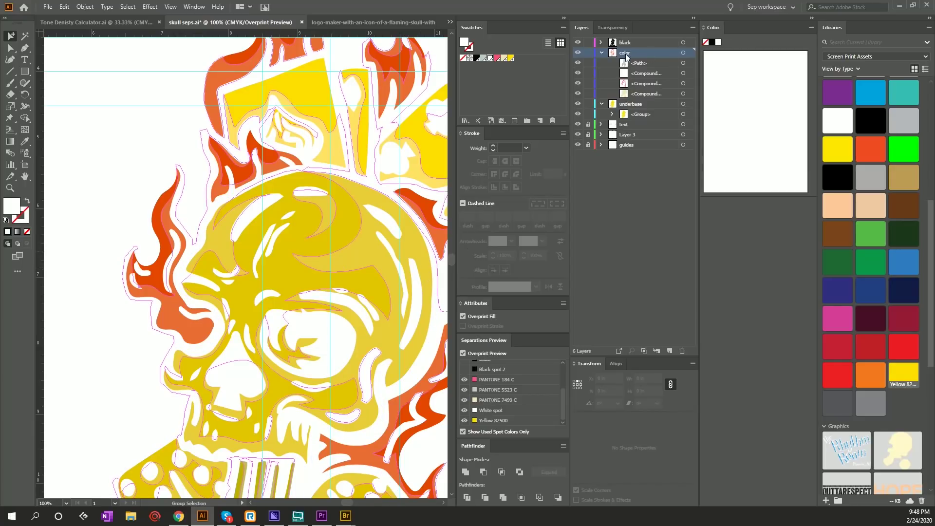
left_click(601, 43)
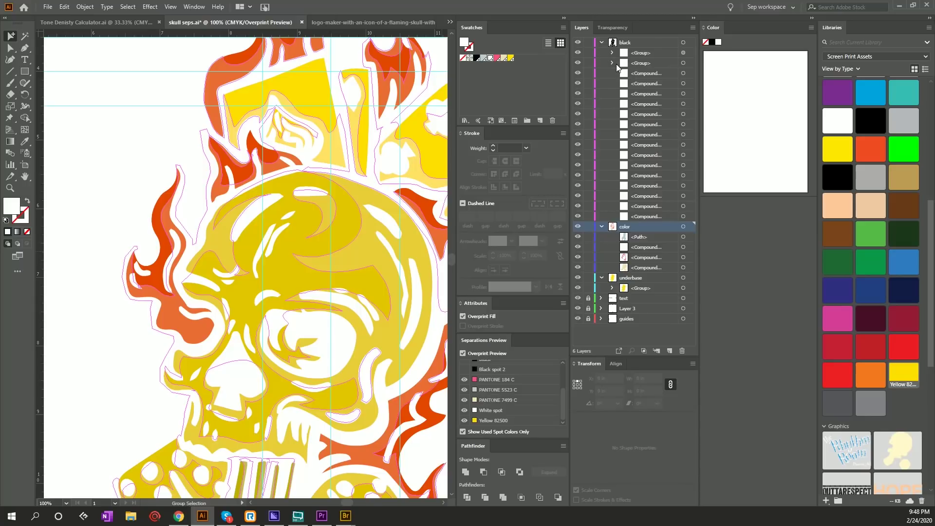
left_click(658, 54)
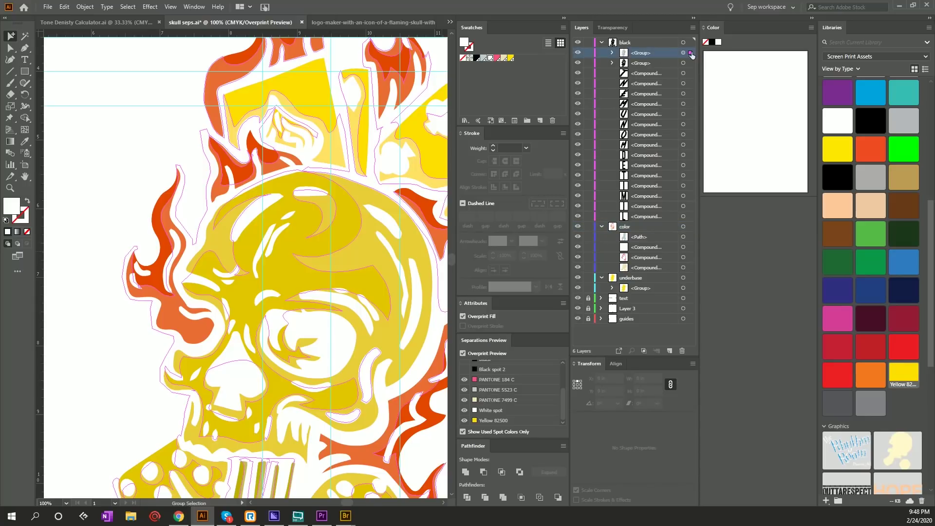
left_click(691, 53)
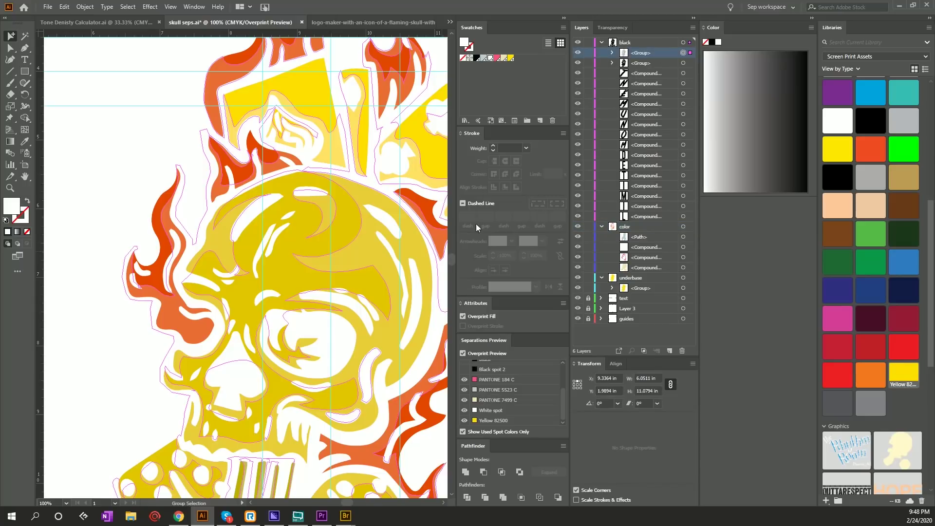
left_click(463, 317)
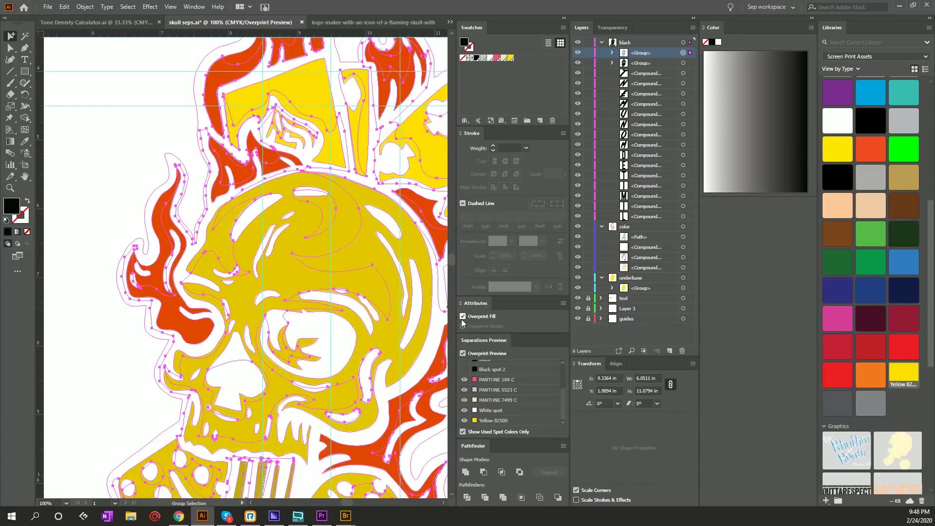
Select the skull and dice color shape and show the Black spot 2 plate again
left_click(294, 284)
left_click(351, 248)
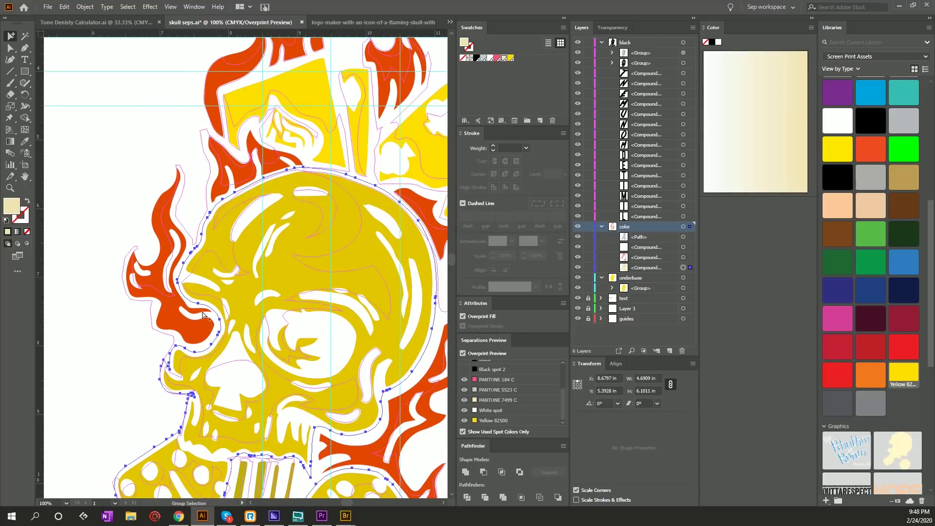
key("a")
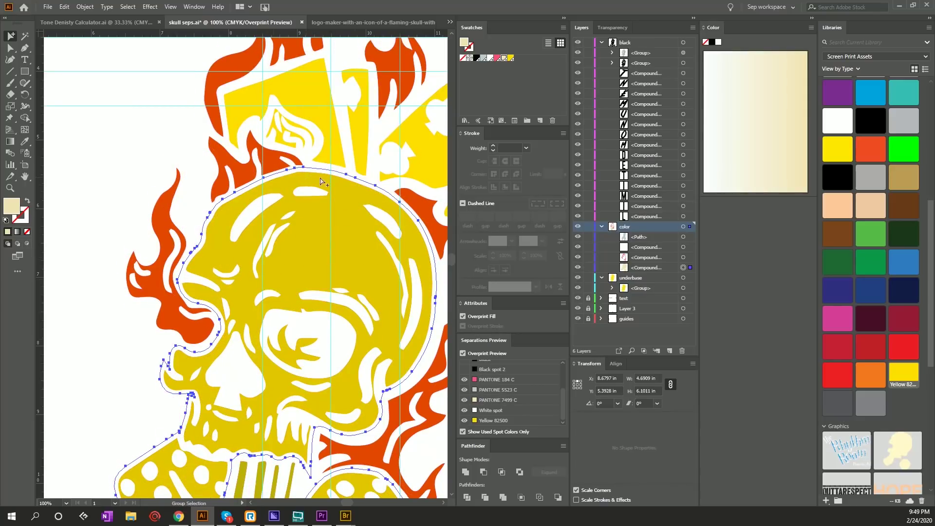
scroll(369, 273, "down", 3, "alt")
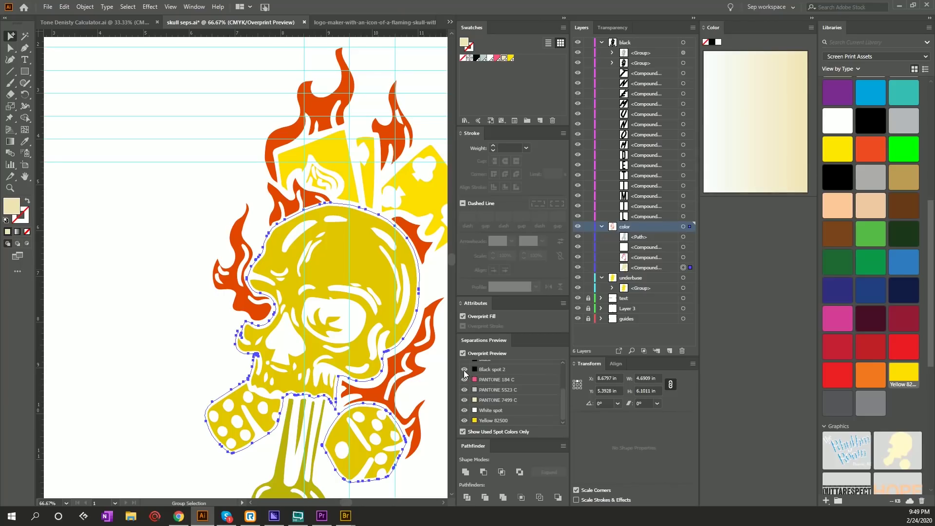
left_click(464, 369)
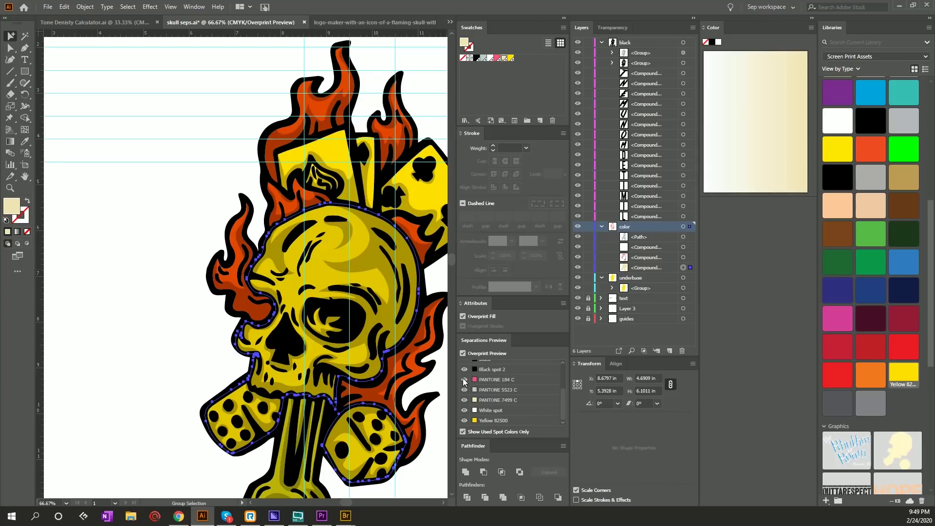
Hide and reshow the PANTONE 184 C and PANTONE 5523 C plates to check the flame and wrench colors over the underbase
left_click(465, 379)
left_click(465, 380)
left_click(464, 379)
left_click(464, 379)
left_click(464, 379)
left_click(465, 379)
left_click(464, 380)
left_click(464, 380)
left_click(465, 379)
left_click(465, 379)
left_click(465, 379)
left_click(466, 379)
left_click(464, 389)
left_click(464, 389)
Toggle the PANTONE 7499 C plate to check the skull and dice color with the black shading, leaving it shown
scroll(340, 379, "down", 2)
left_click(464, 400)
left_click(464, 400)
left_click(464, 400)
left_click(464, 400)
left_click(464, 400)
left_click(464, 400)
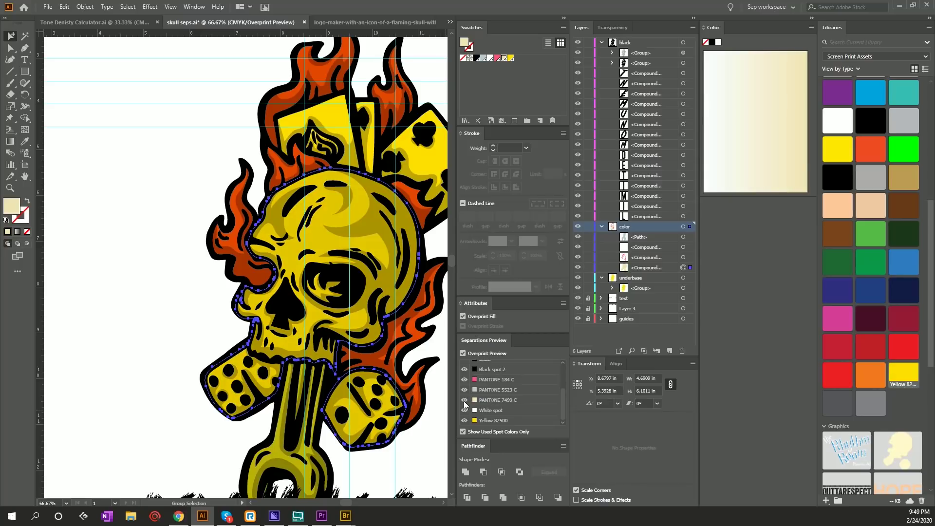
Toggle the Yellow 82500 underbase plate and the PANTONE 7499 C plate to compare the artwork with and without them
left_click(490, 421)
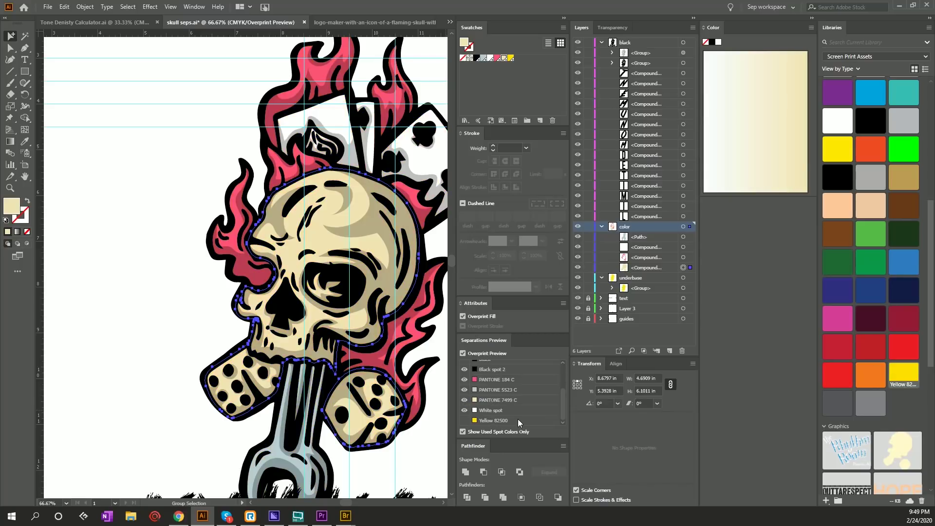
left_click(464, 420)
left_click(464, 420)
left_click(464, 400)
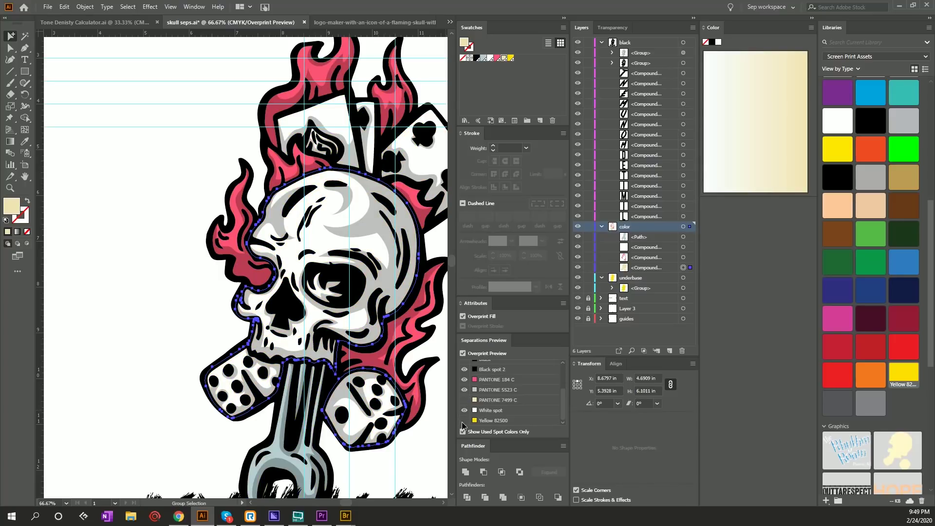
left_click(464, 420)
left_click(464, 420)
left_click(464, 420)
left_click(464, 421)
left_click(464, 401)
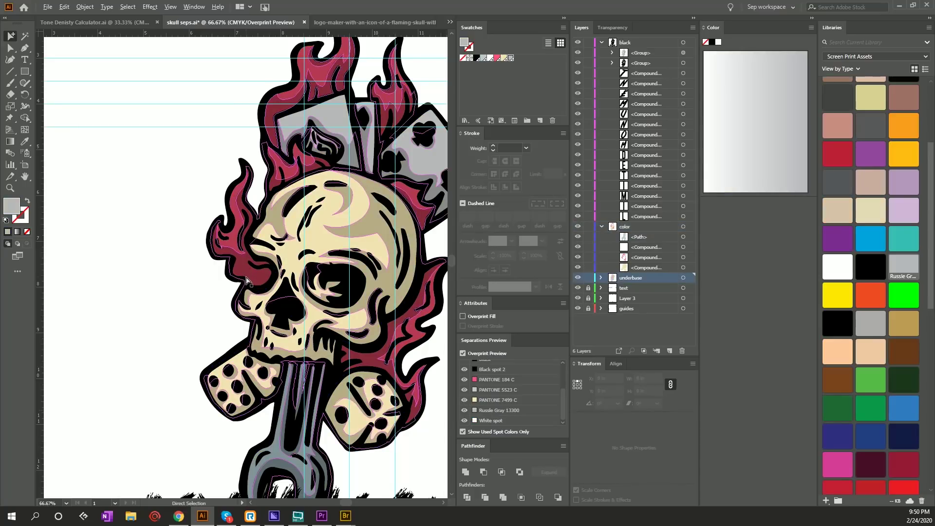
Open the print settings for the MONUMENT artwork and choose AccuRIP to Epson 4800 as the printer
key("ctrl+0")
scroll(247, 281, "up", 2)
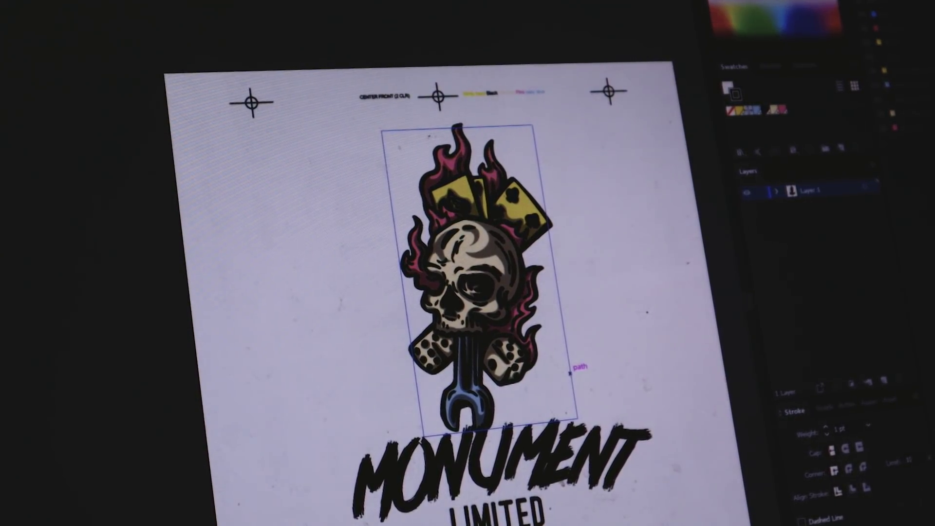
key("ctrl+p")
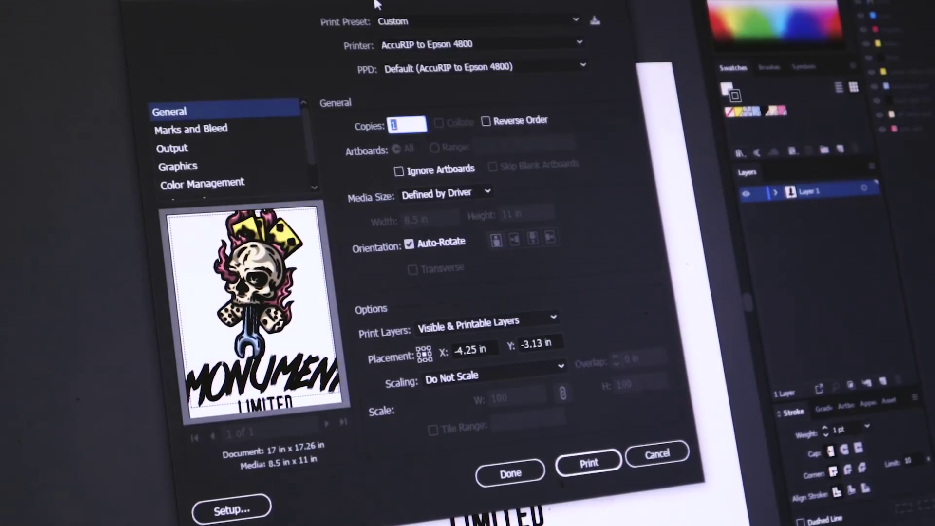
left_click(414, 45)
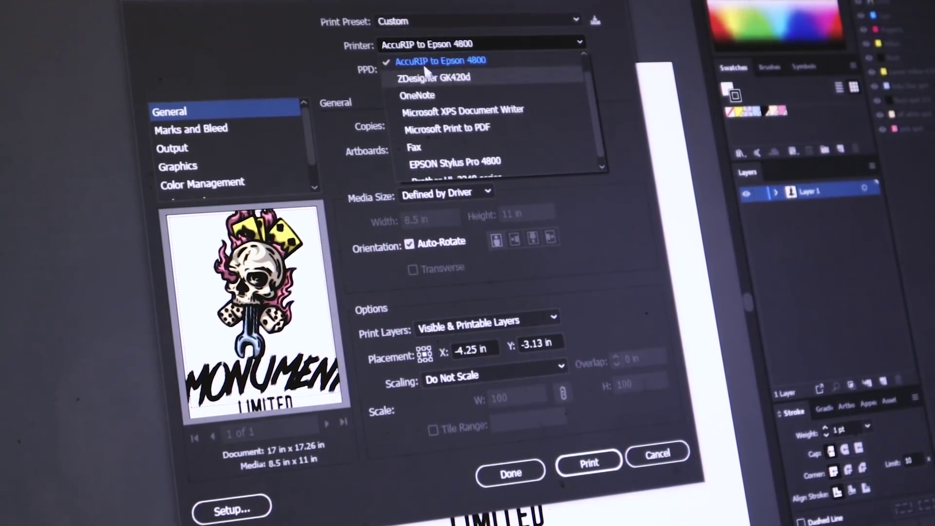
left_click(419, 61)
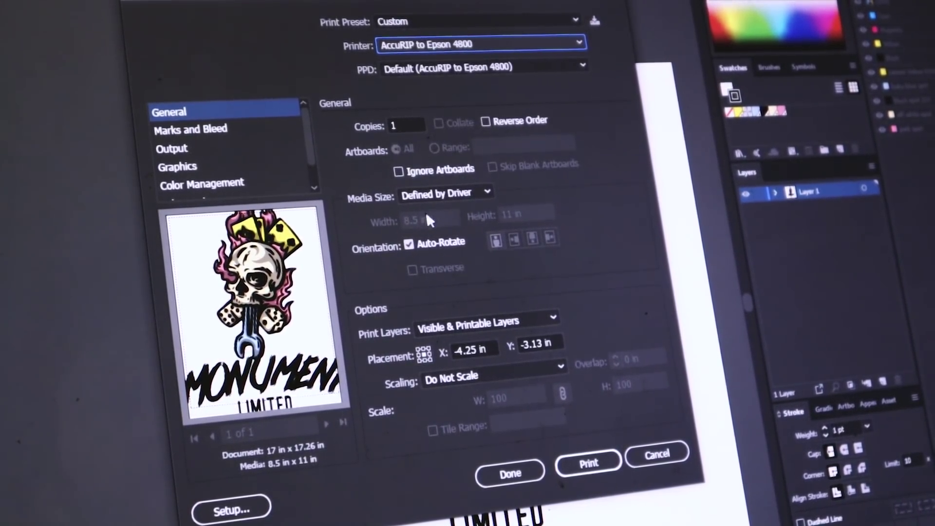
Set the print media size to Custom and turn off Auto-Rotate
left_click(433, 194)
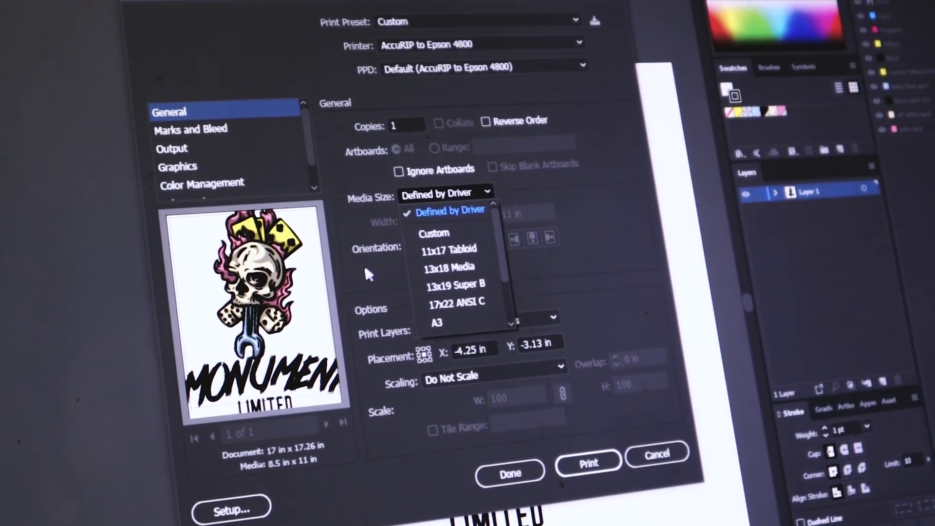
left_click(433, 234)
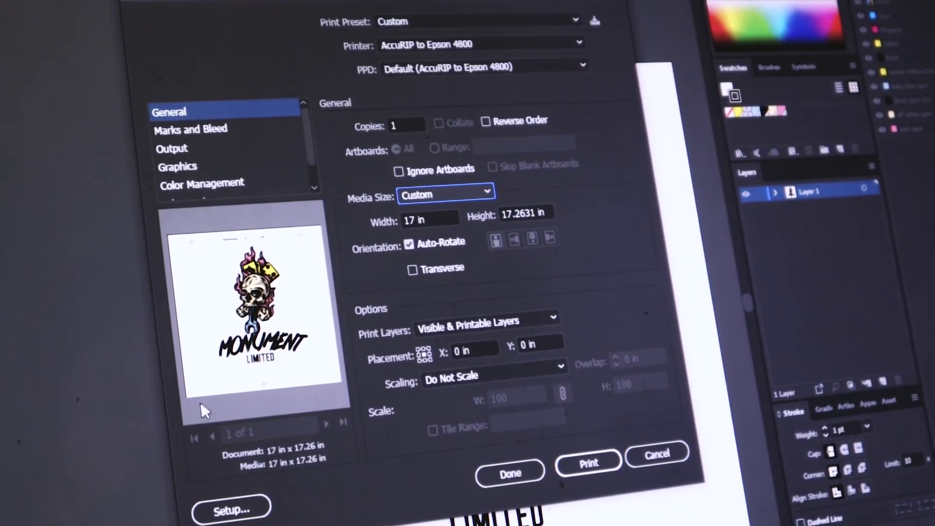
left_click(409, 243)
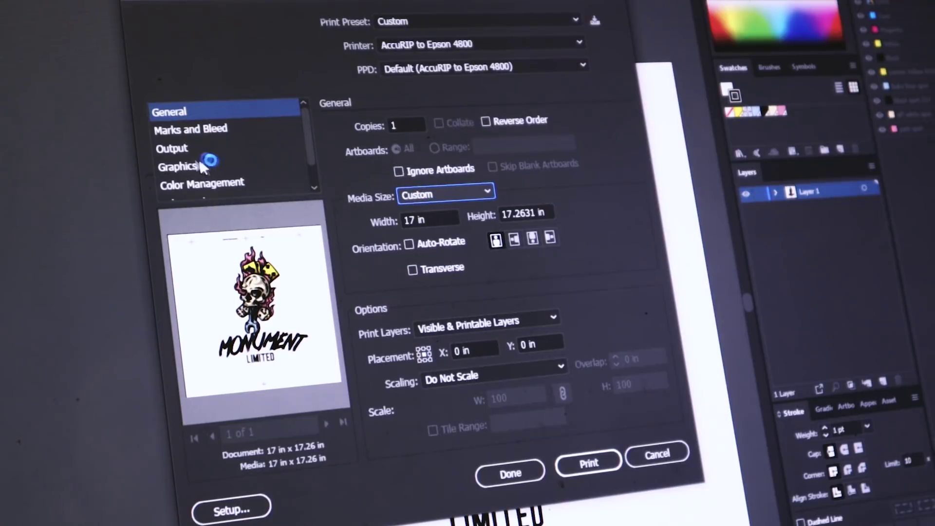
Set the print output mode to Separations (Host-Based)
left_click(173, 151)
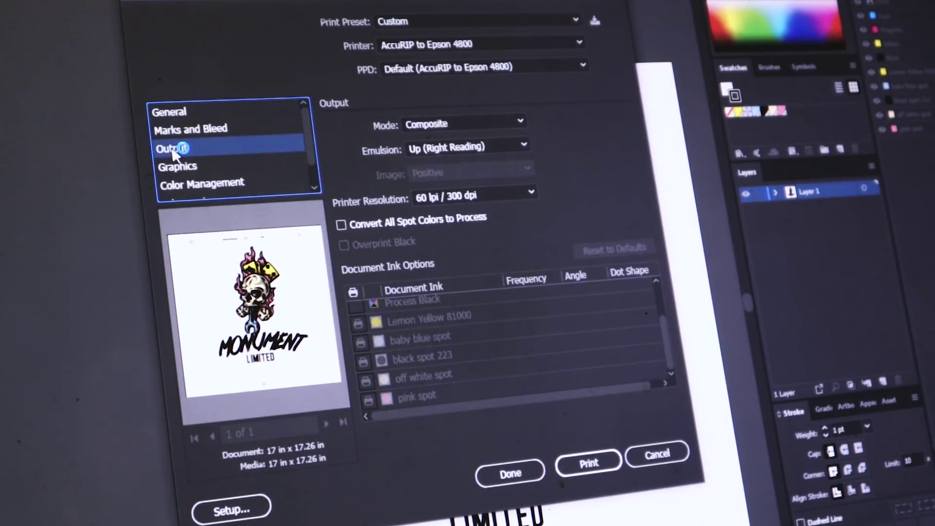
left_click(463, 120)
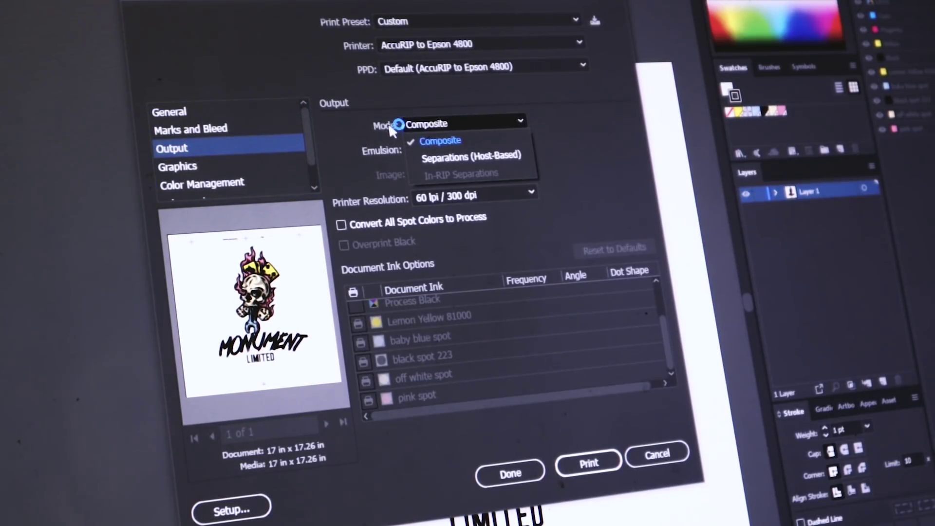
left_click(450, 156)
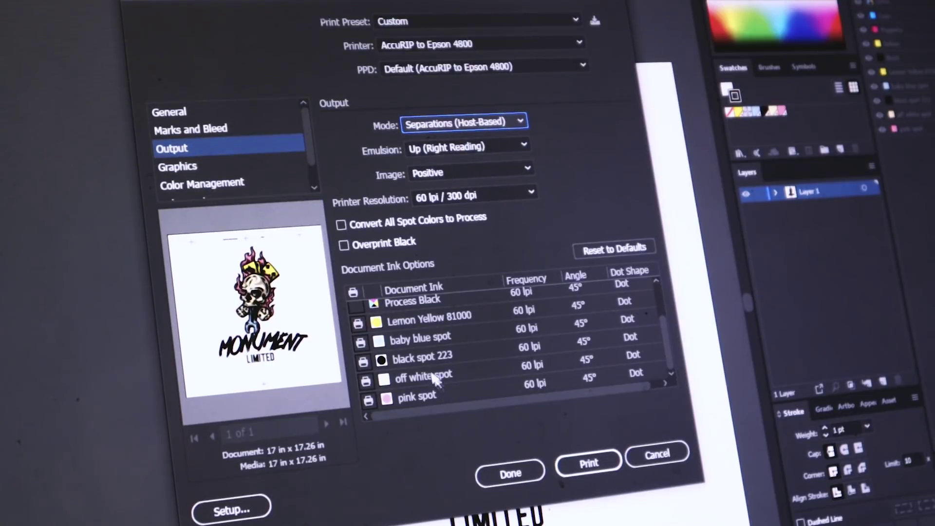
Enable only the Lemon Yellow 81000 ink for output and print its separation
scroll(377, 317, "up", 2)
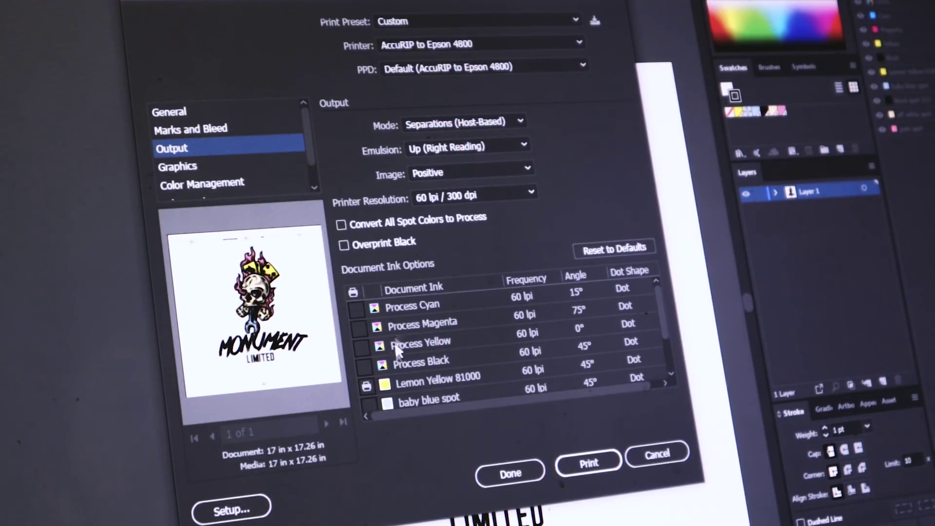
scroll(397, 347, "down", 3)
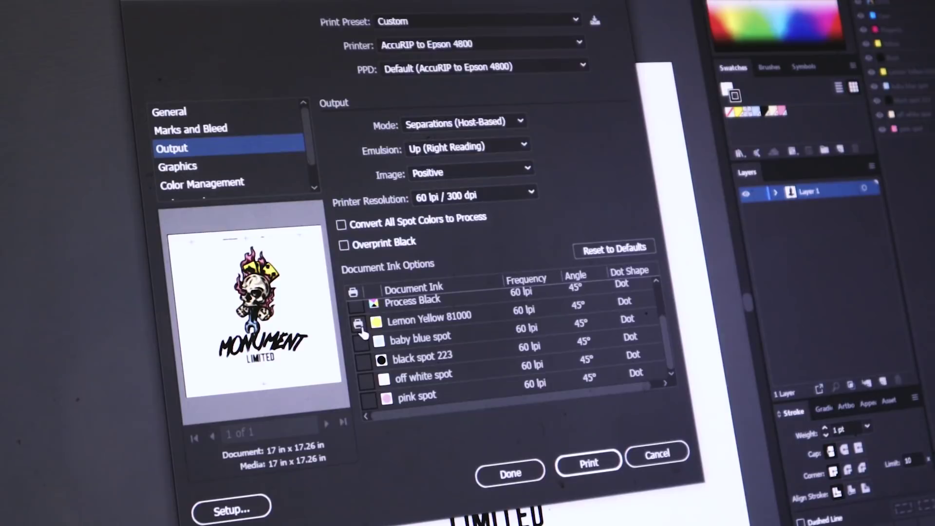
left_click(588, 462)
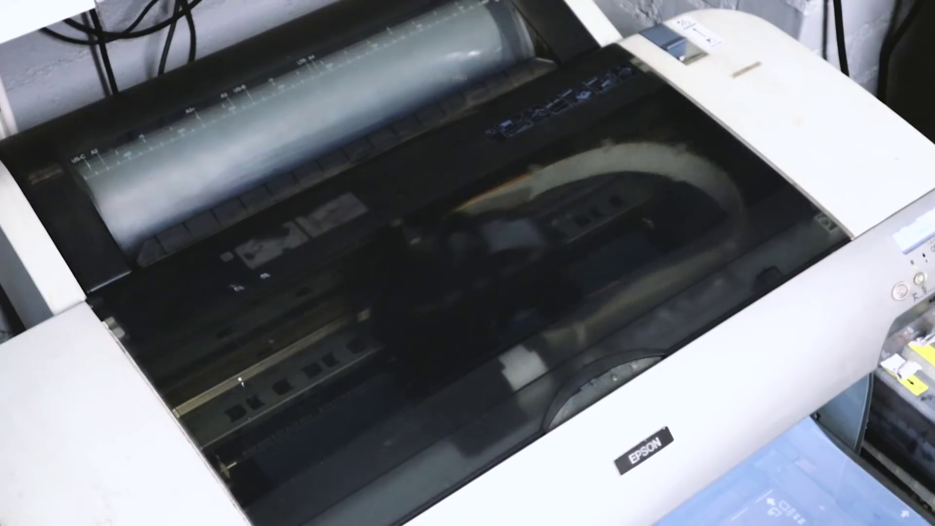